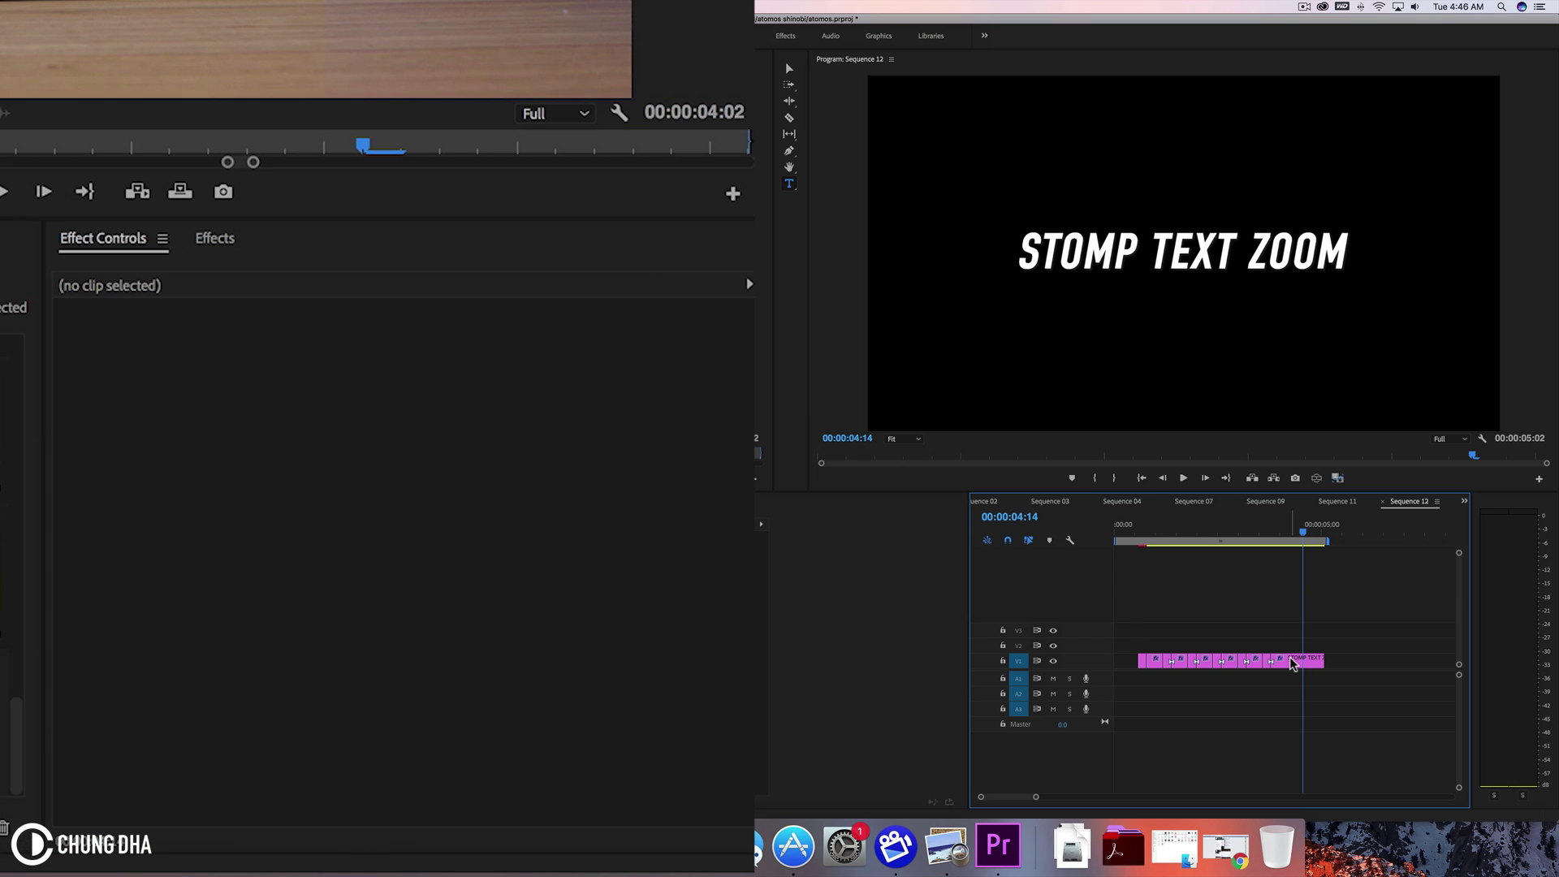
- Move the STOMP TEXT title later in the sequence and scrub around its start
left_click_drag(1294, 664, 1363, 664)
mouse_move(1326, 537)
left_mouse_down()
mouse_move(1354, 540)
mouse_move(1327, 540)
mouse_move(1341, 541)
left_mouse_up()
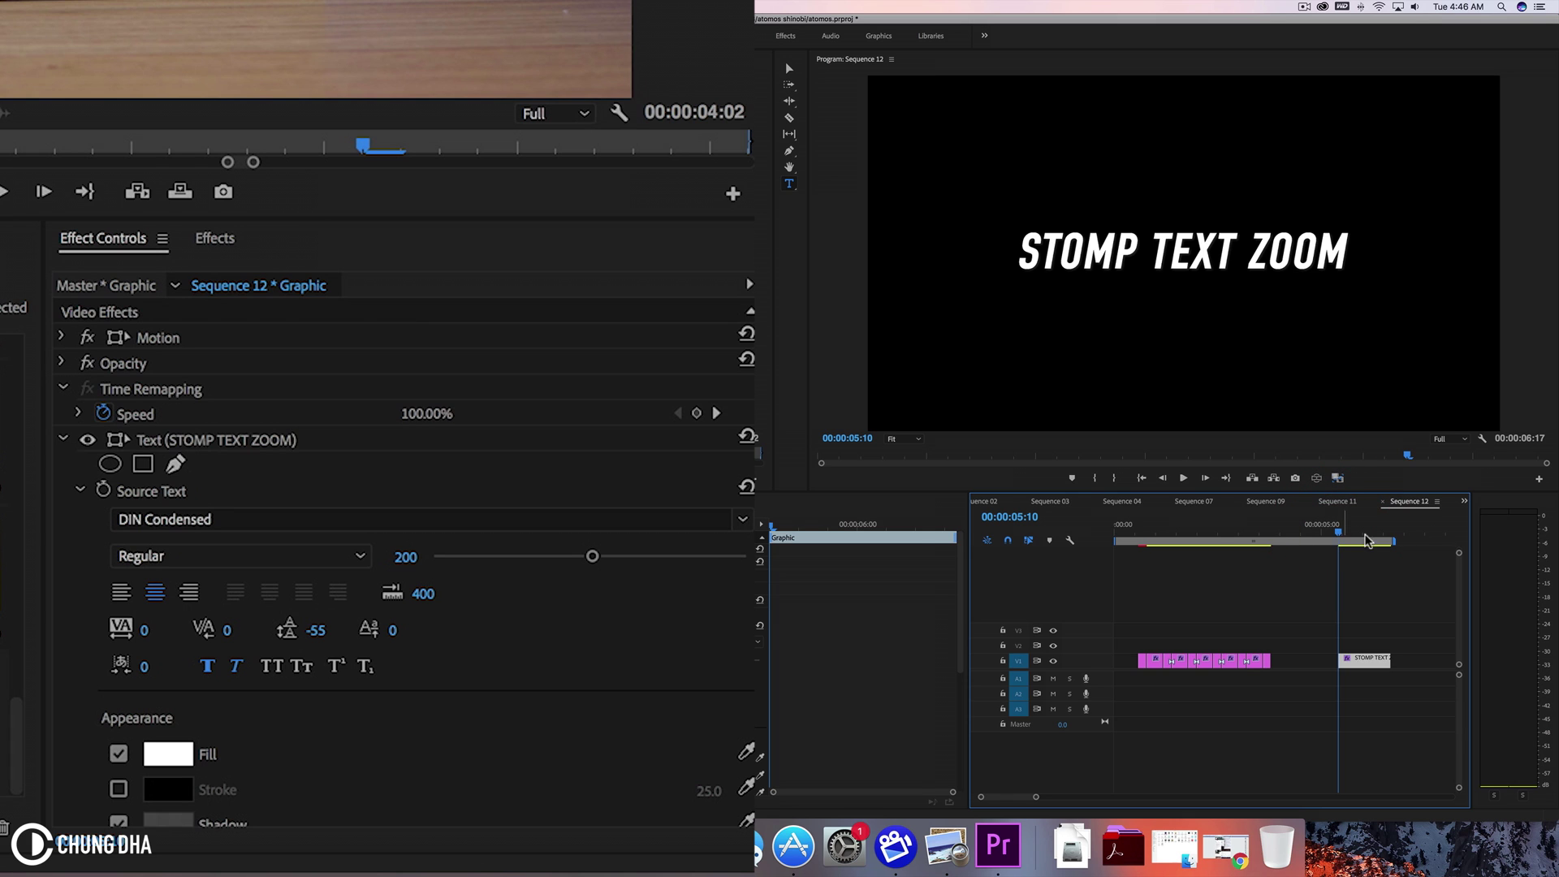
mouse_move(1340, 541)
left_mouse_down()
mouse_move(1385, 540)
mouse_move(1361, 543)
left_mouse_up()
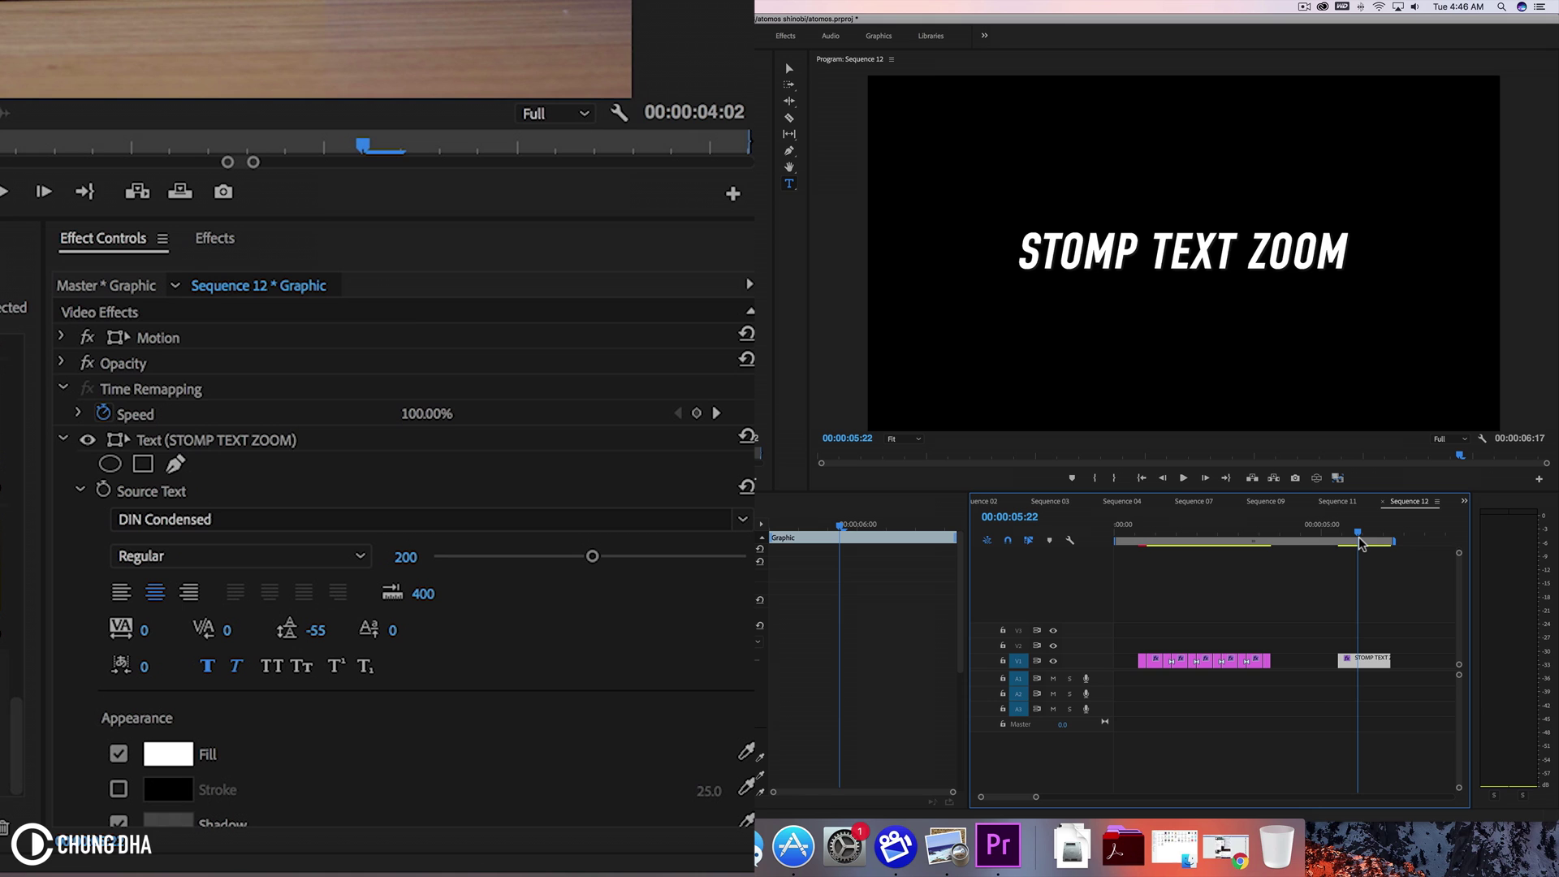
- Split the title clip five frames after its start, at 00:00:05:15, and select the later part
key("shift")
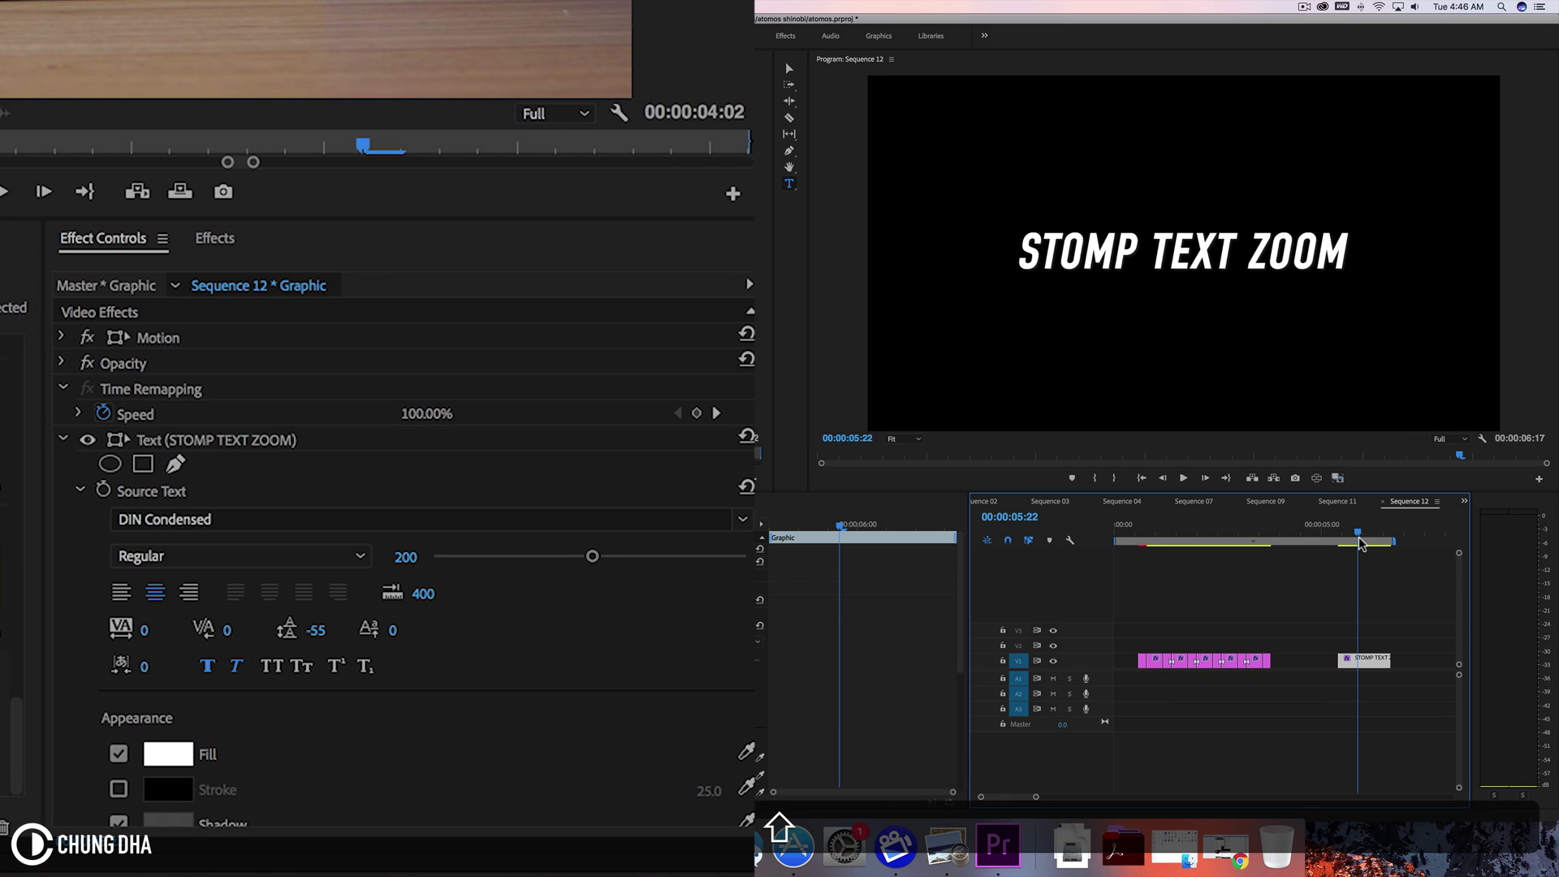
key("shift+Up")
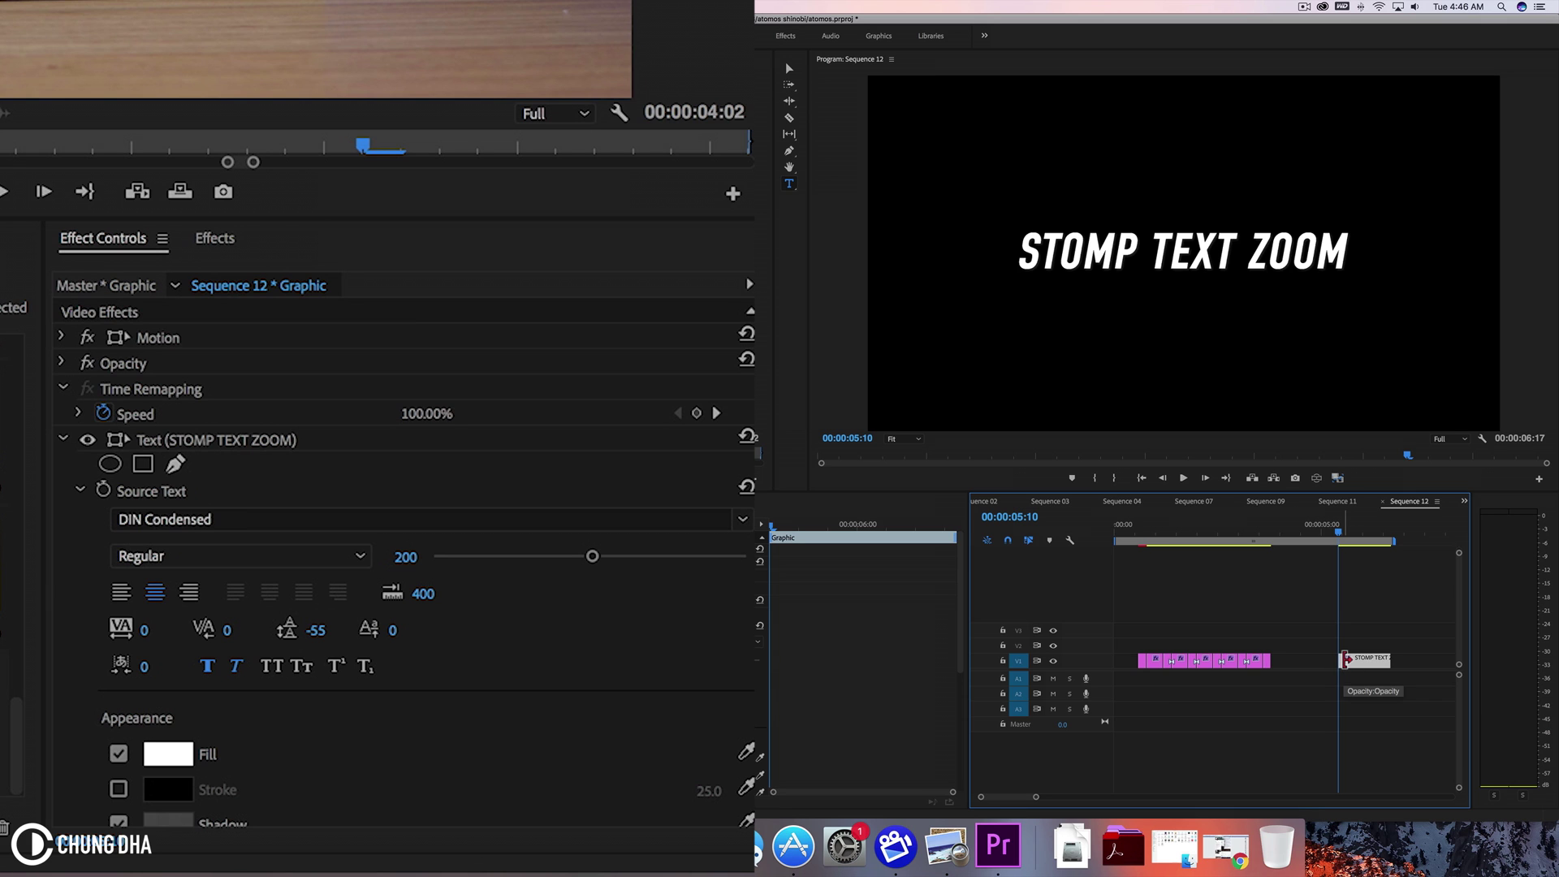
key("shift")
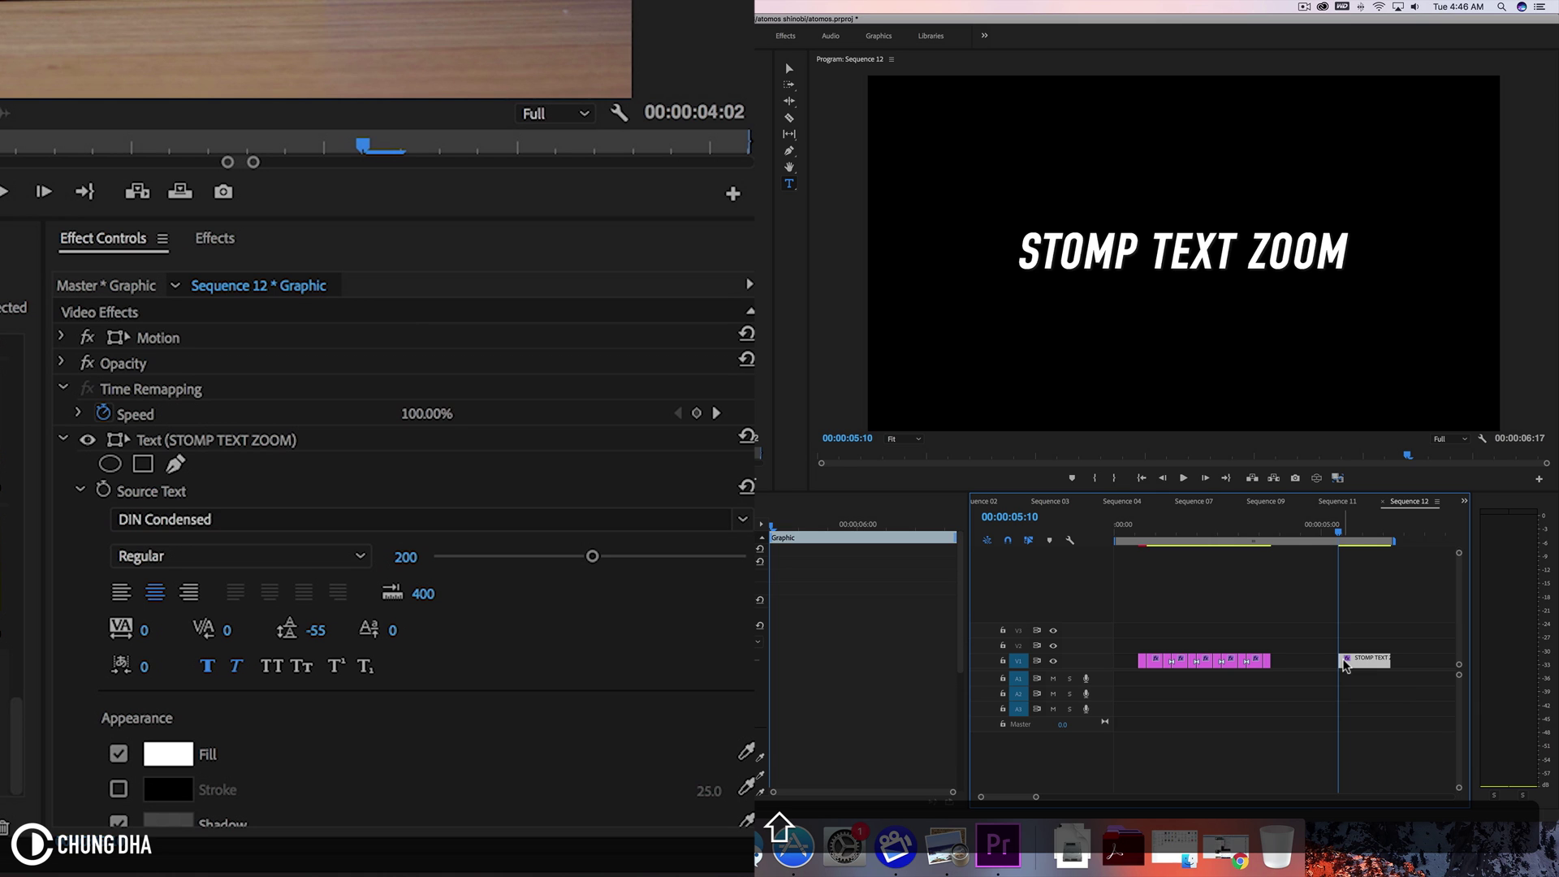
key("shift+Right")
key("shift")
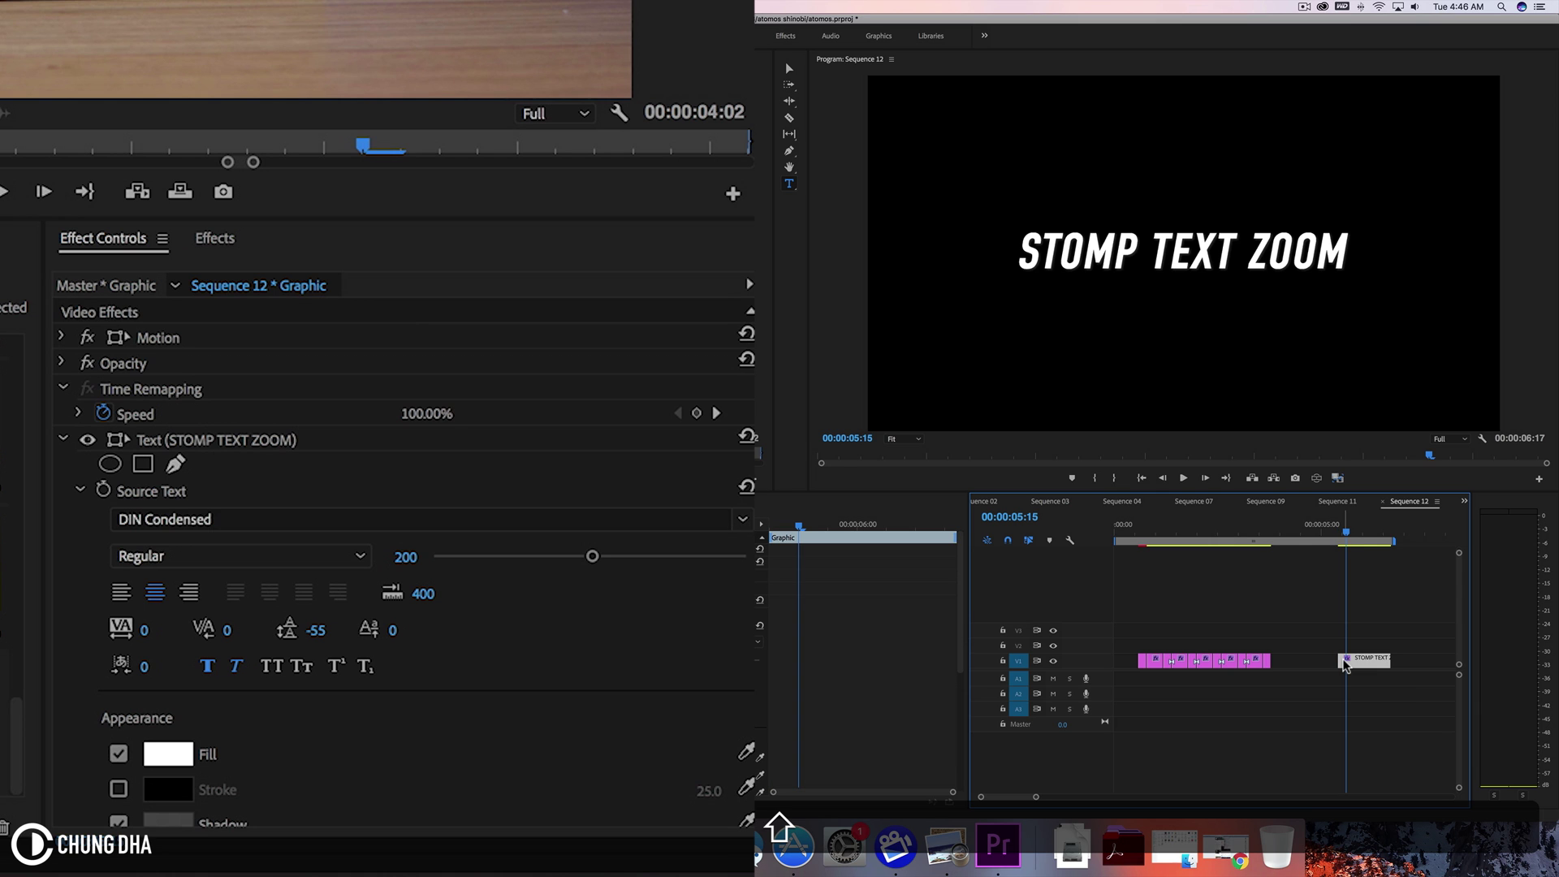
key("super")
key("super+k")
left_click(1346, 662)
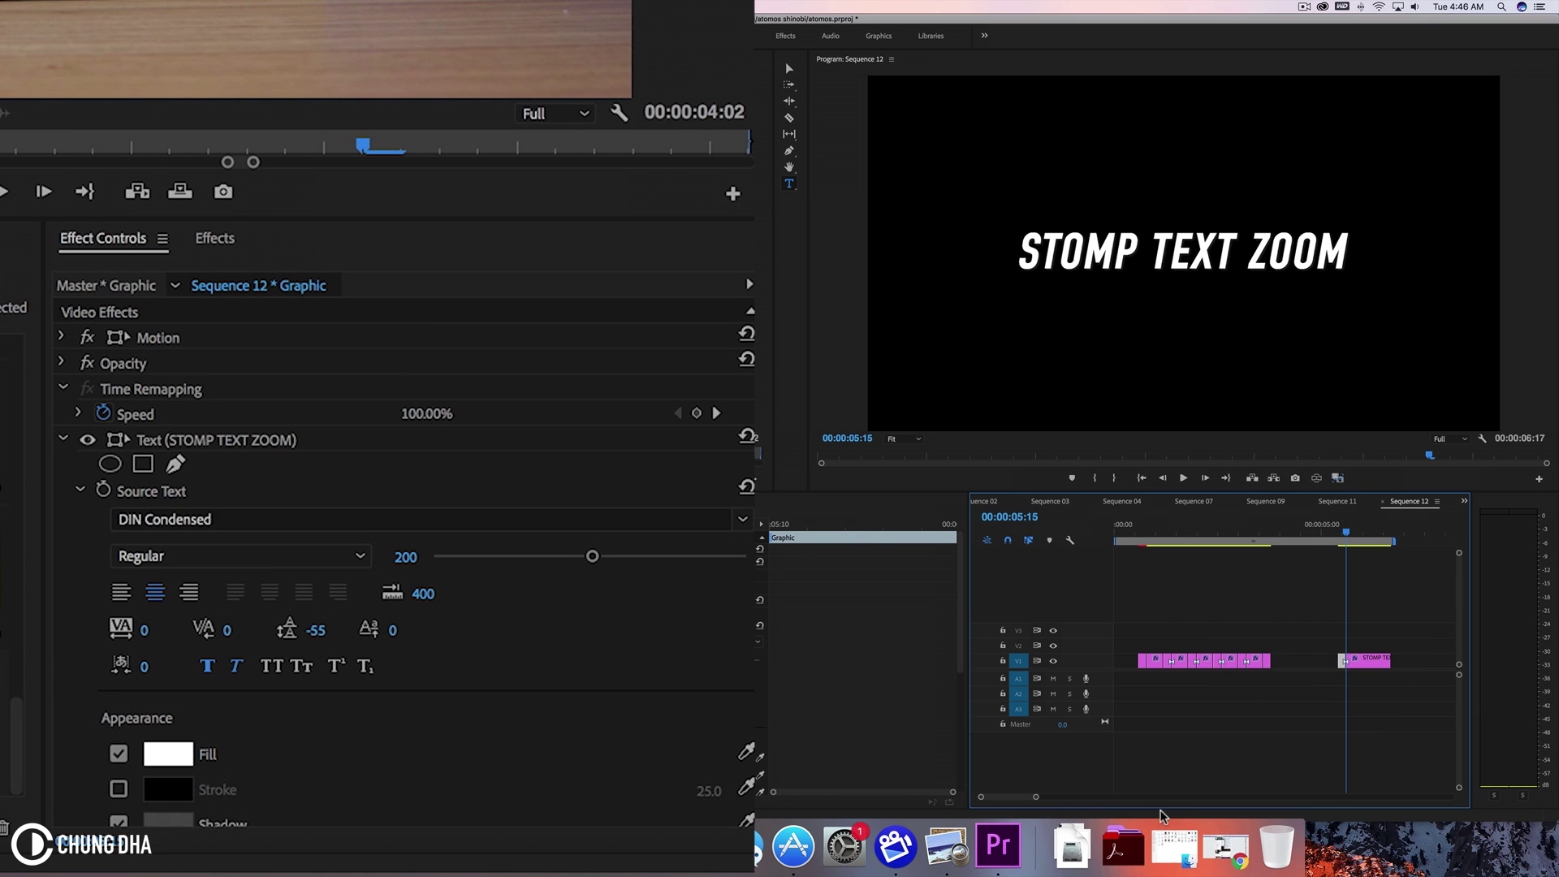
- Drag the Transform effect from the Effects list onto the five-frame STOMP title clip on V1
left_click_drag(1037, 802, 1010, 802)
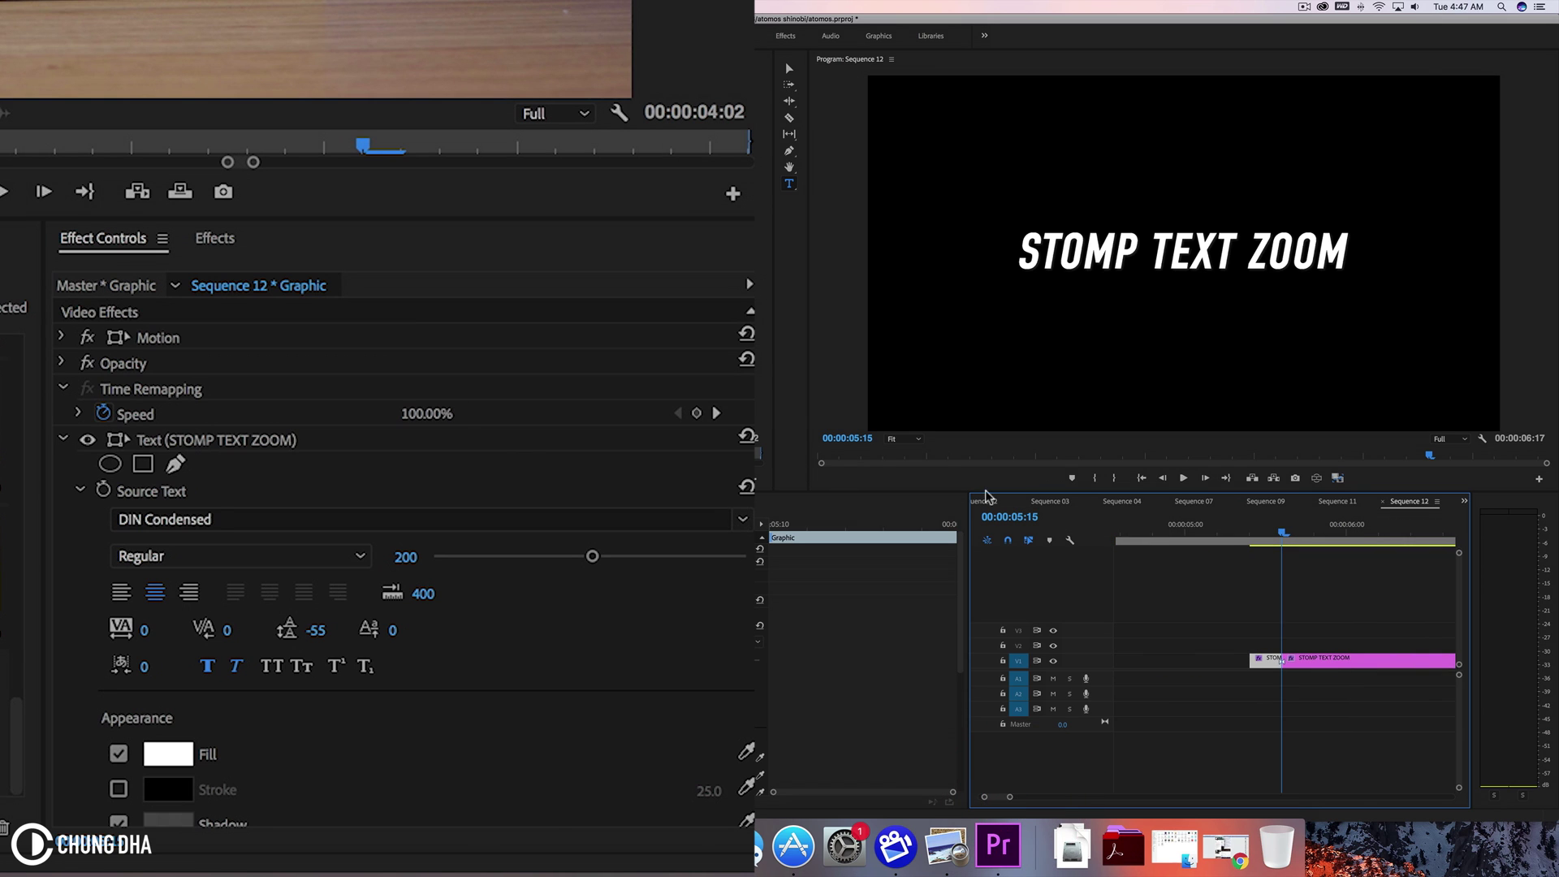
left_click_drag(1277, 664, 460, 241)
left_click(221, 231)
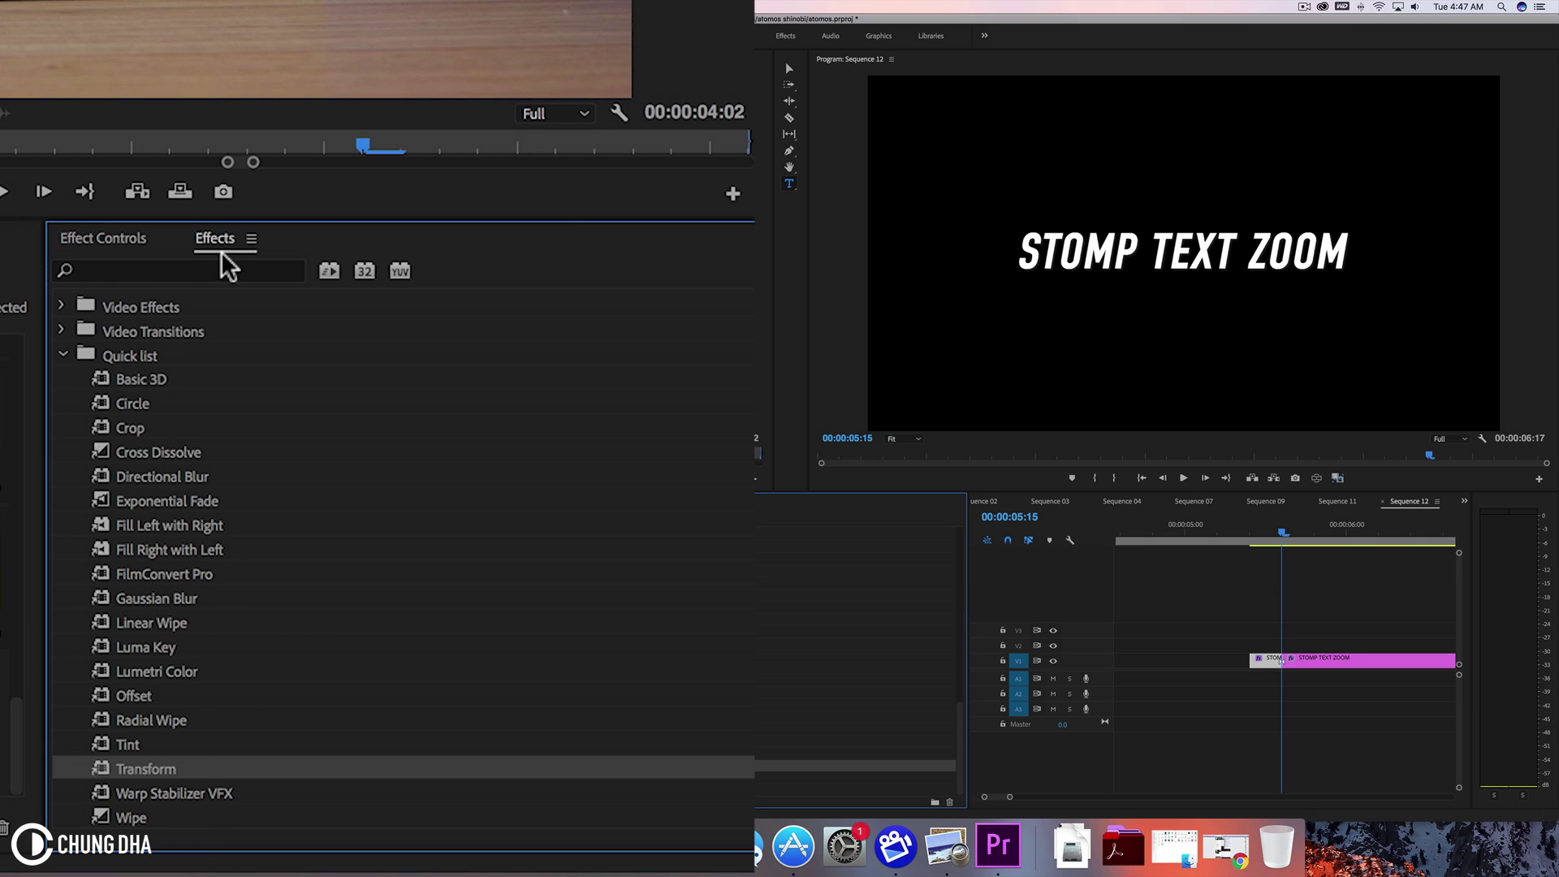
left_click(138, 768)
left_click_drag(158, 771, 1277, 666)
- Show the title's Transform effect in Effect Controls and collapse the text's own Transform group
left_click(79, 246)
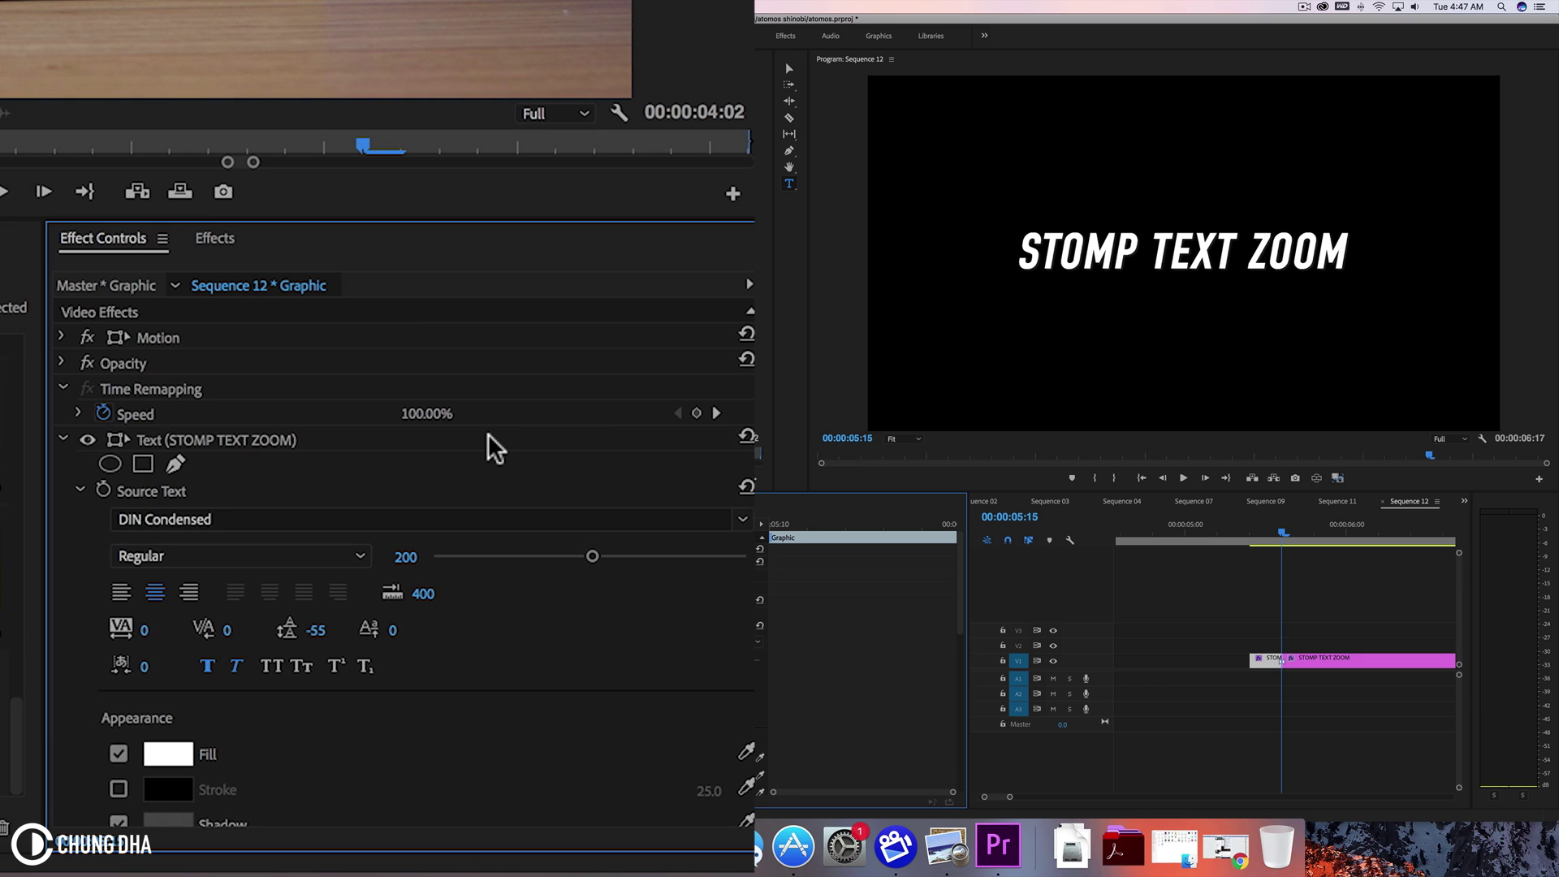
scroll(491, 439, "down", 10)
scroll(536, 504, "up", 2)
scroll(558, 526, "up", 5)
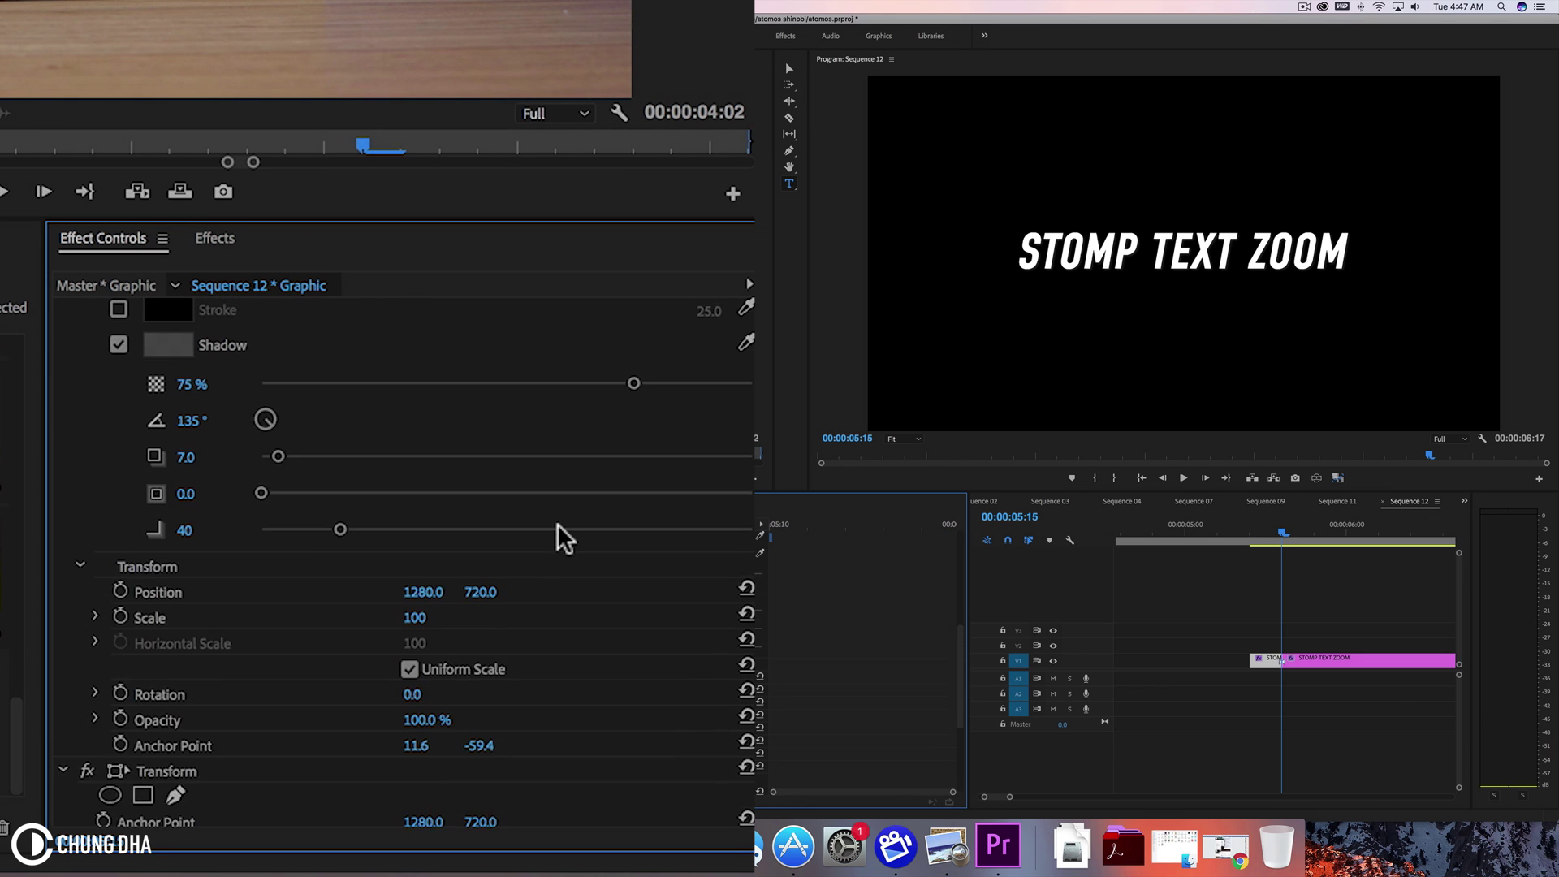
scroll(558, 526, "down", 4)
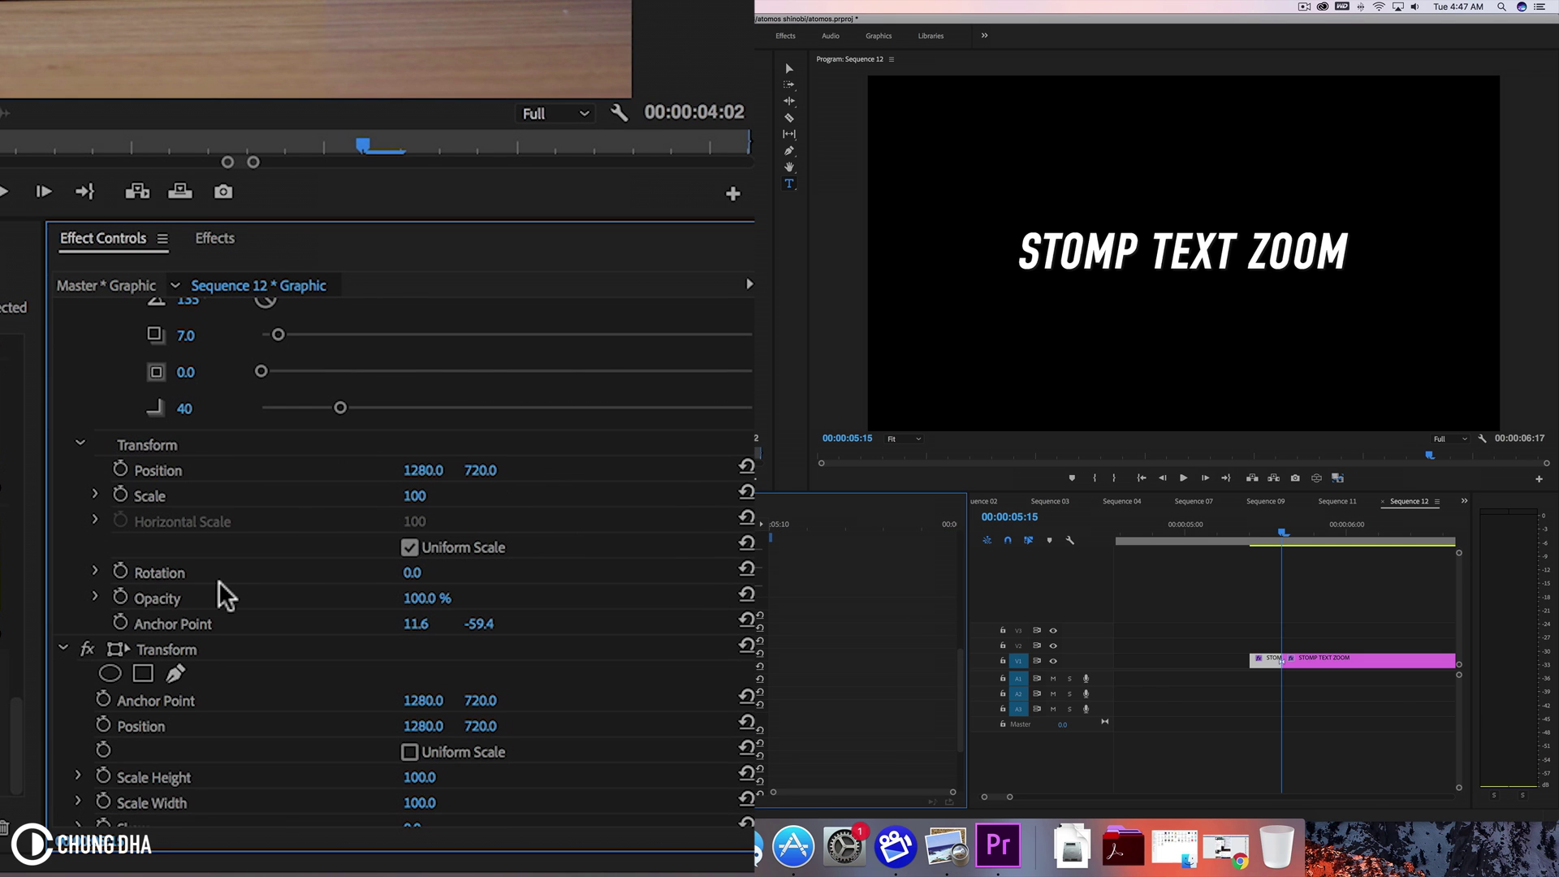
scroll(217, 582, "down", 4)
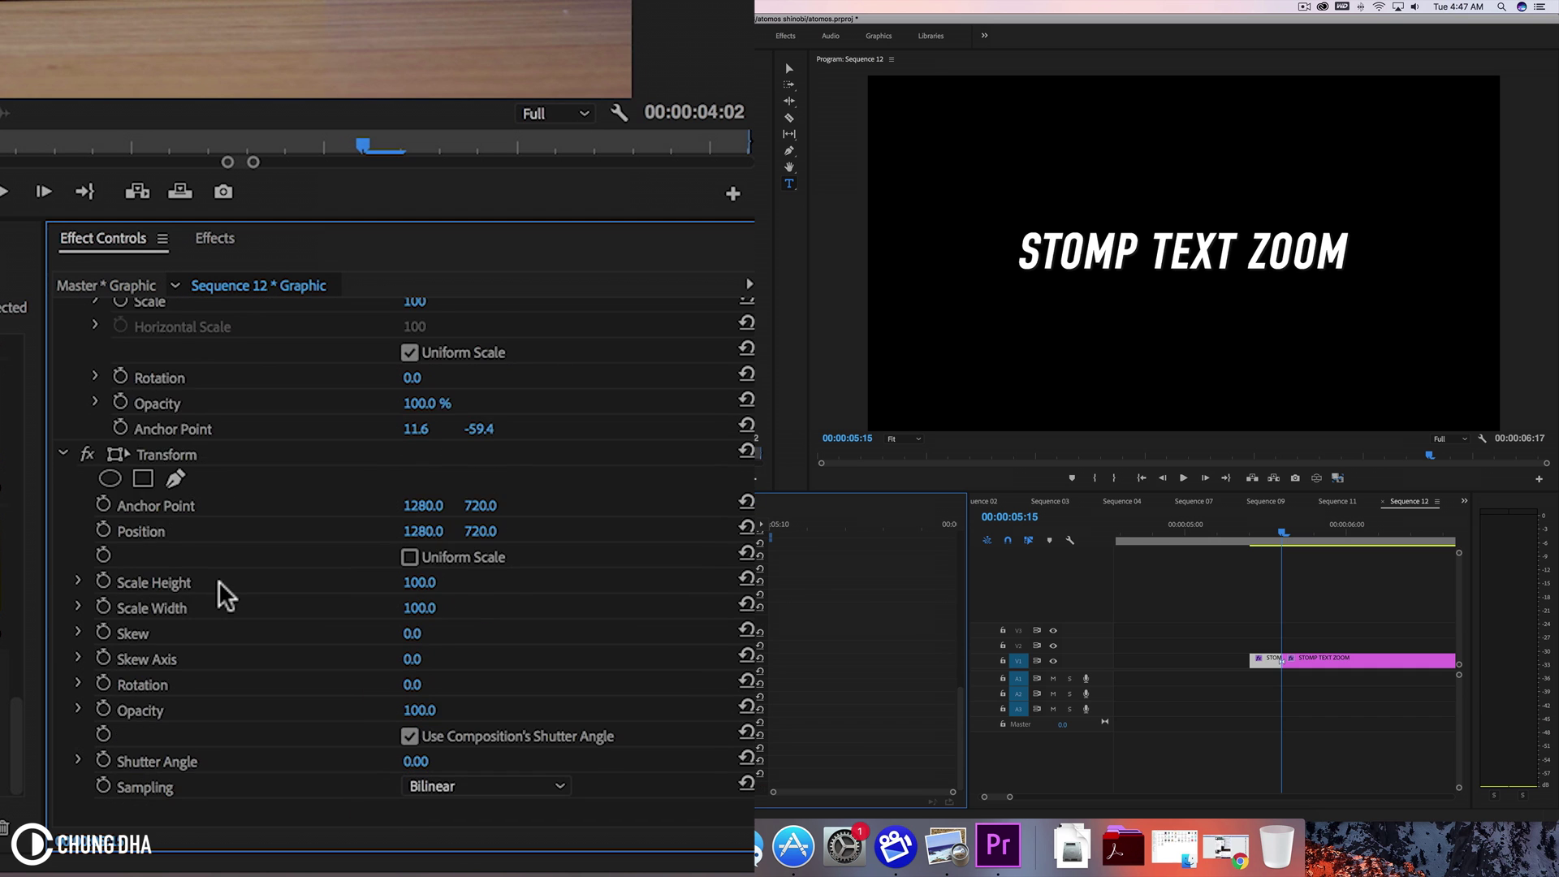
scroll(217, 581, "up", 2)
scroll(218, 581, "up", 1)
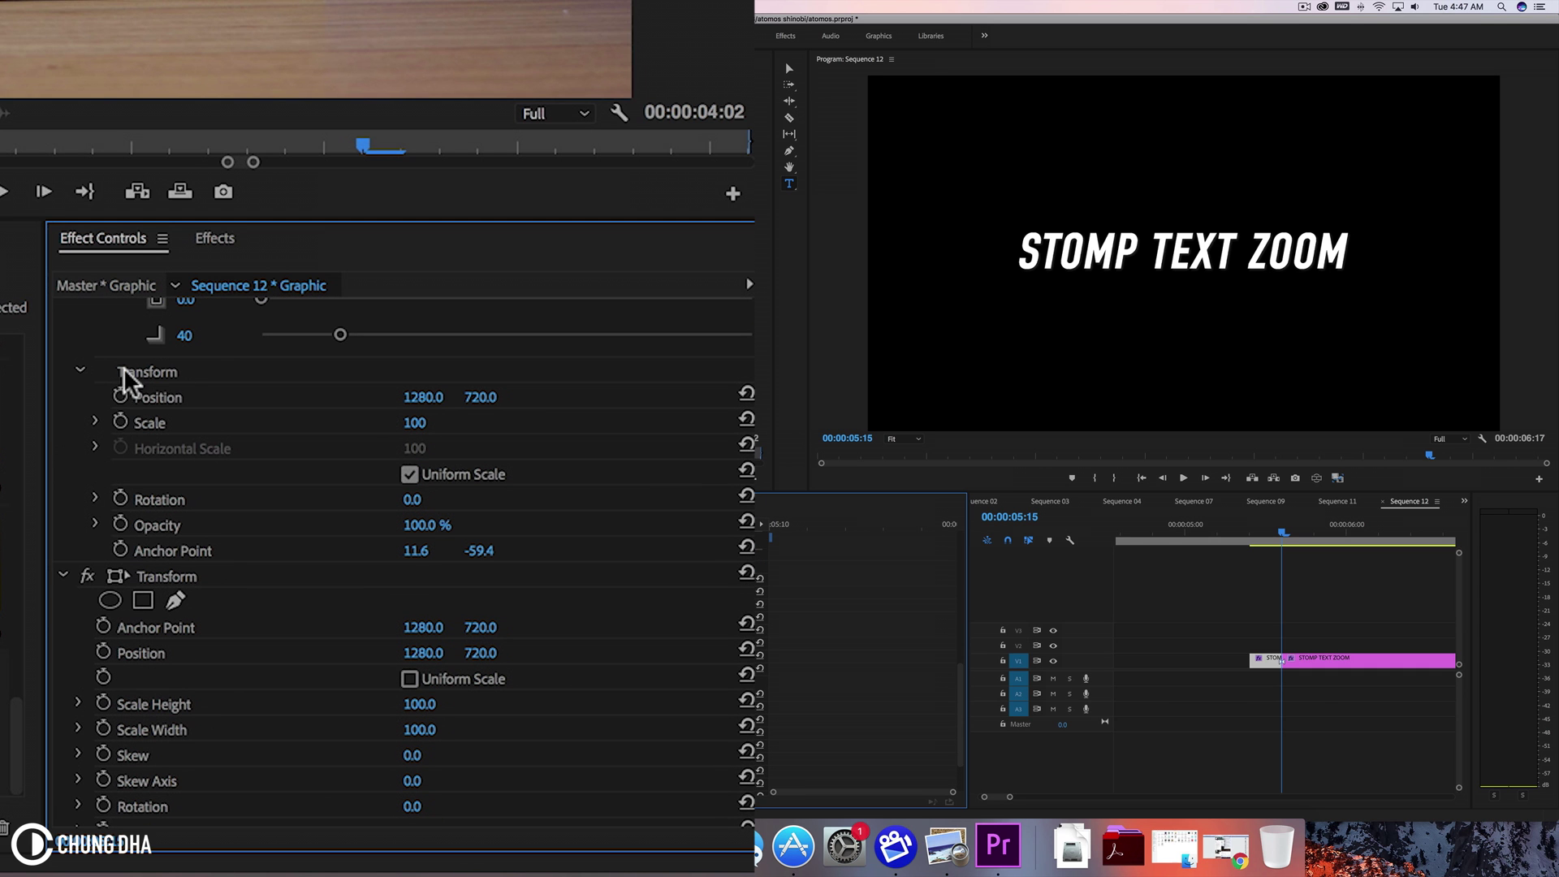
left_click(80, 373)
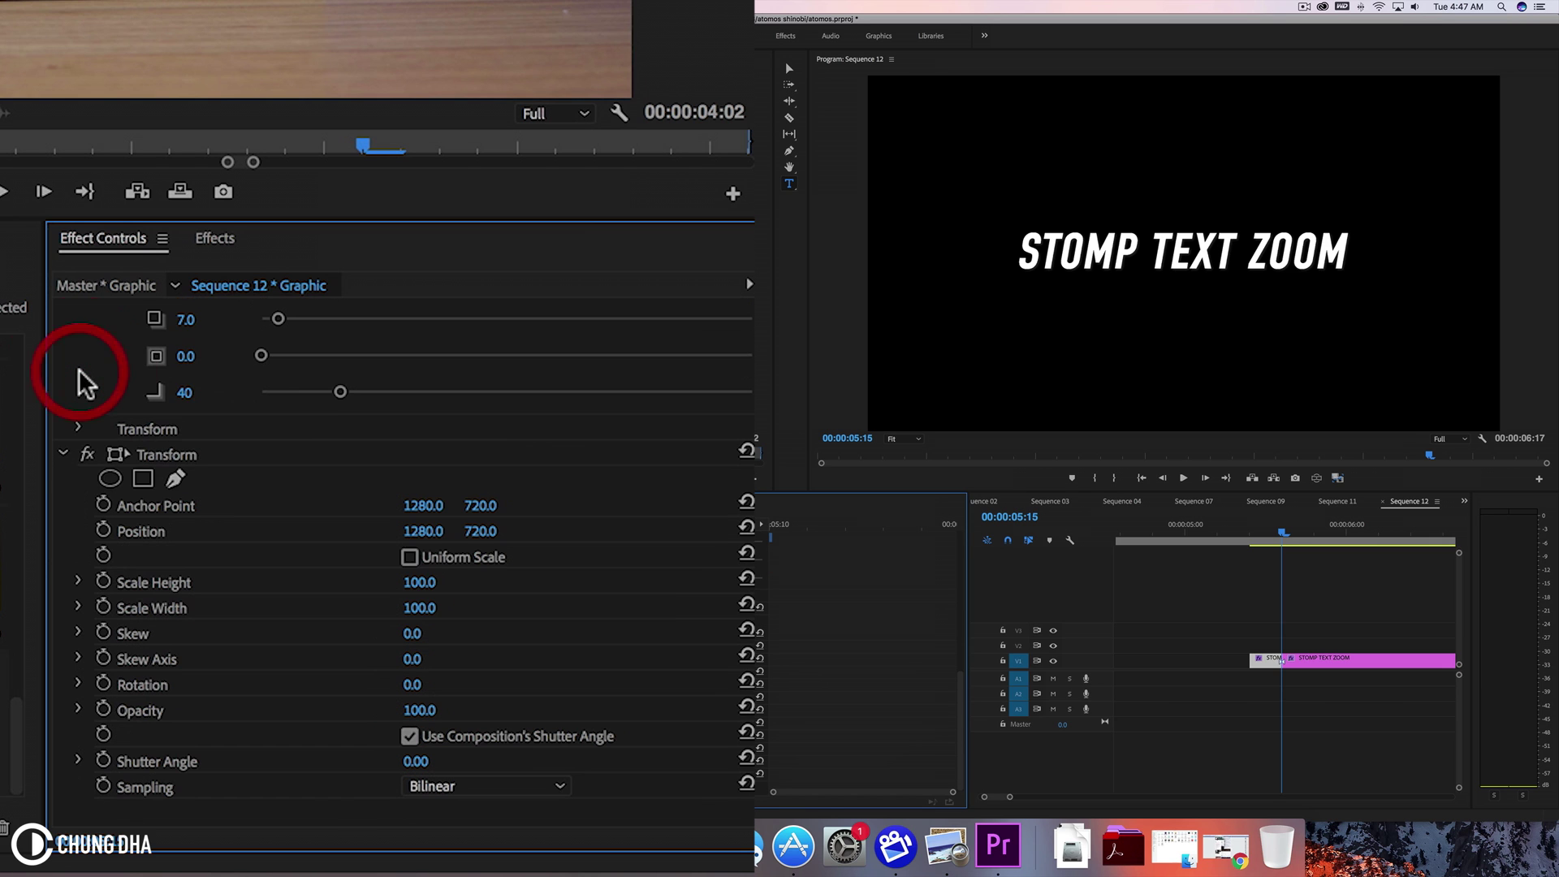
- Turn off Use Composition's Shutter Angle and set the Transform Shutter Angle to 180
left_click(461, 752)
left_click(435, 761)
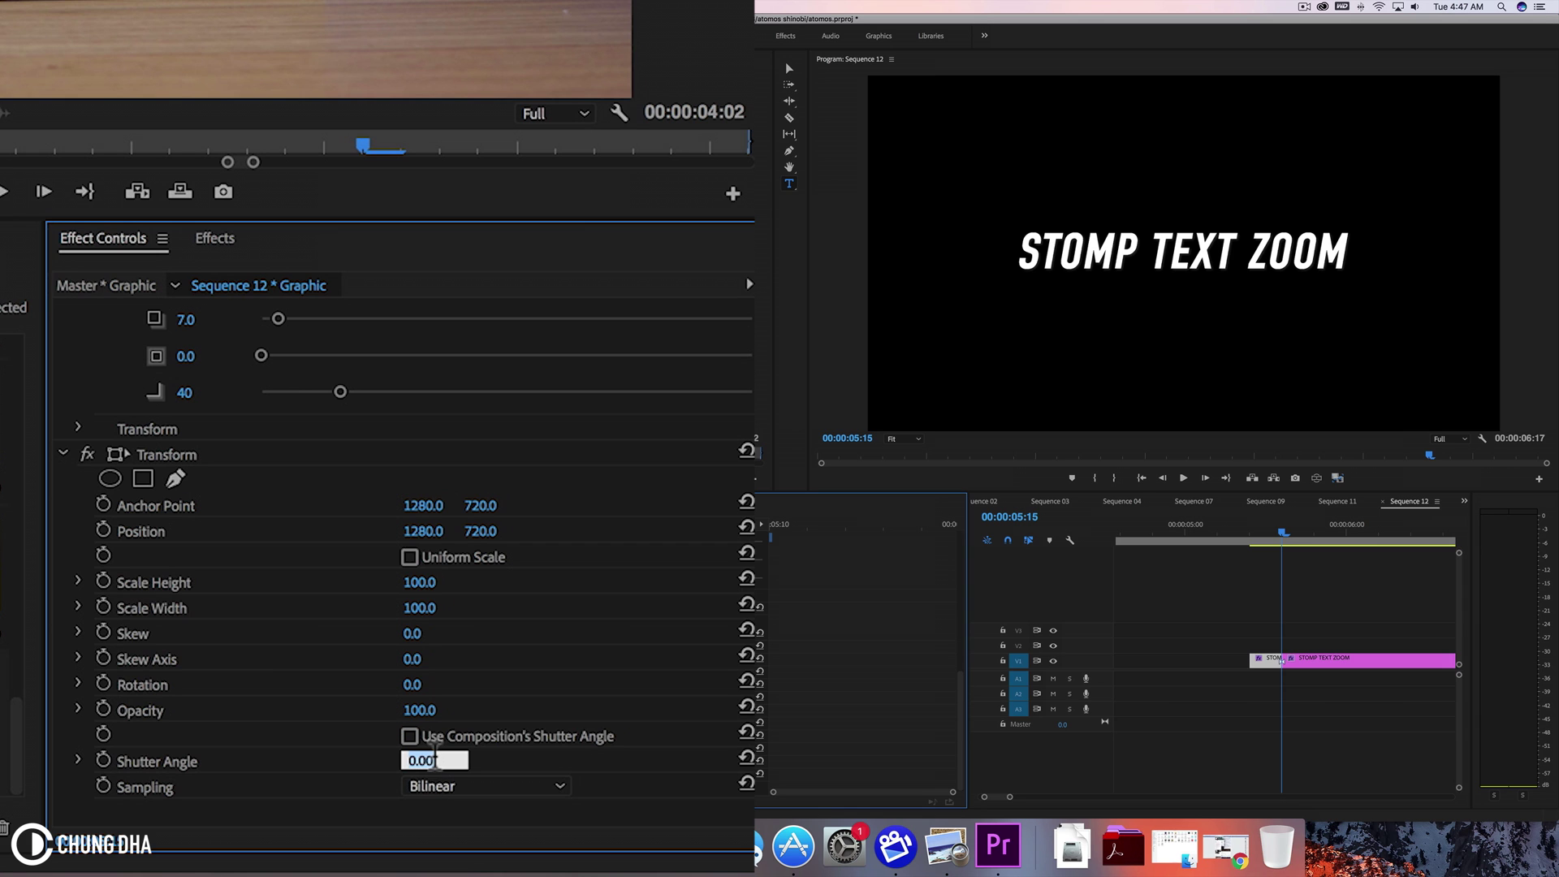
type("180")
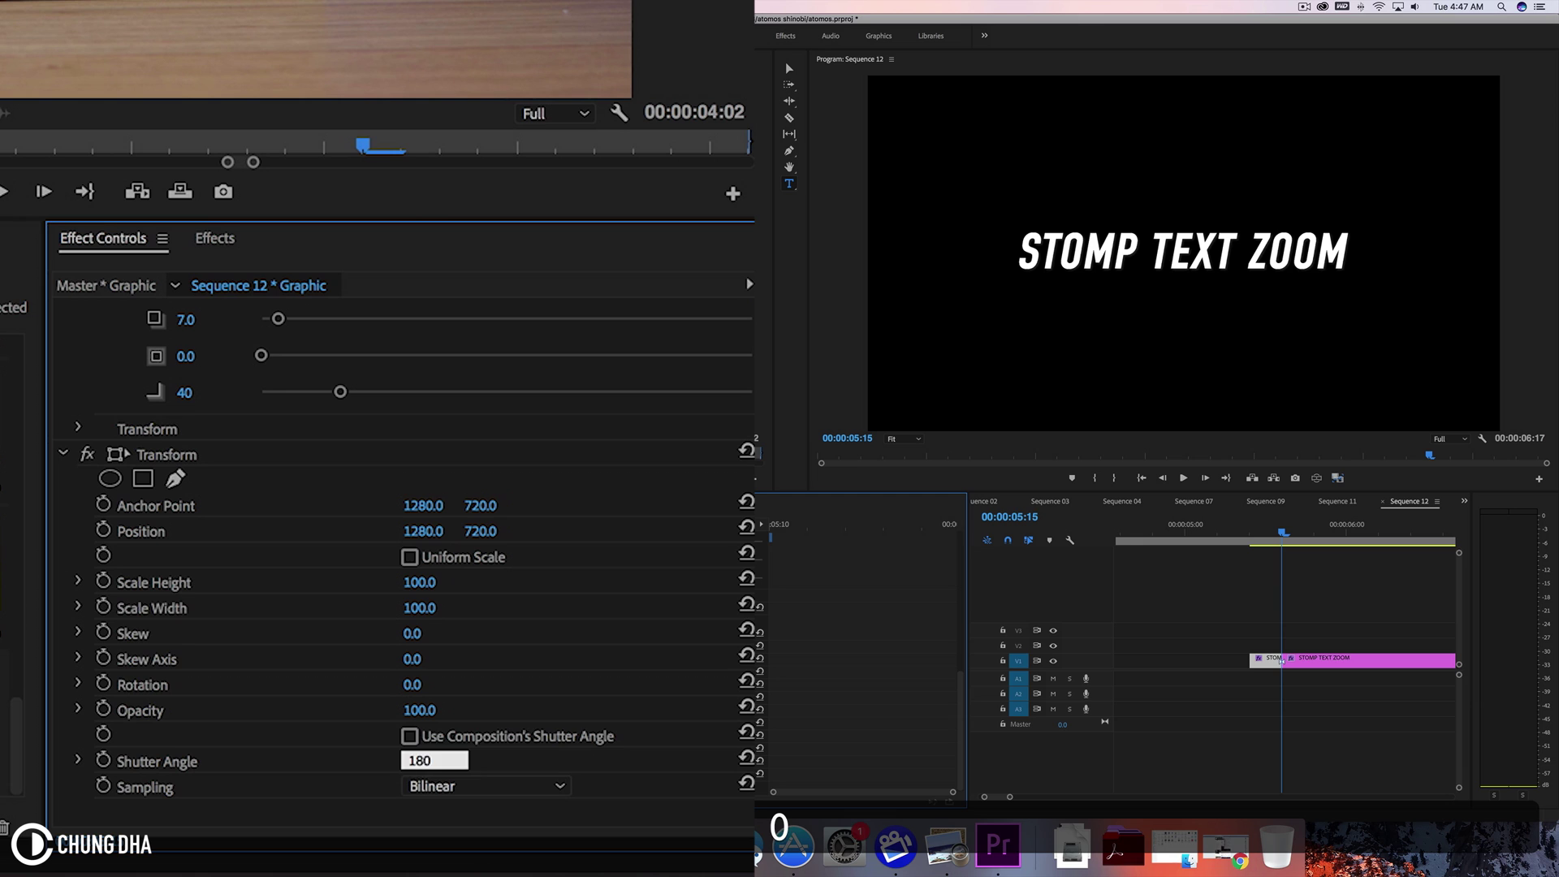
key("Return")
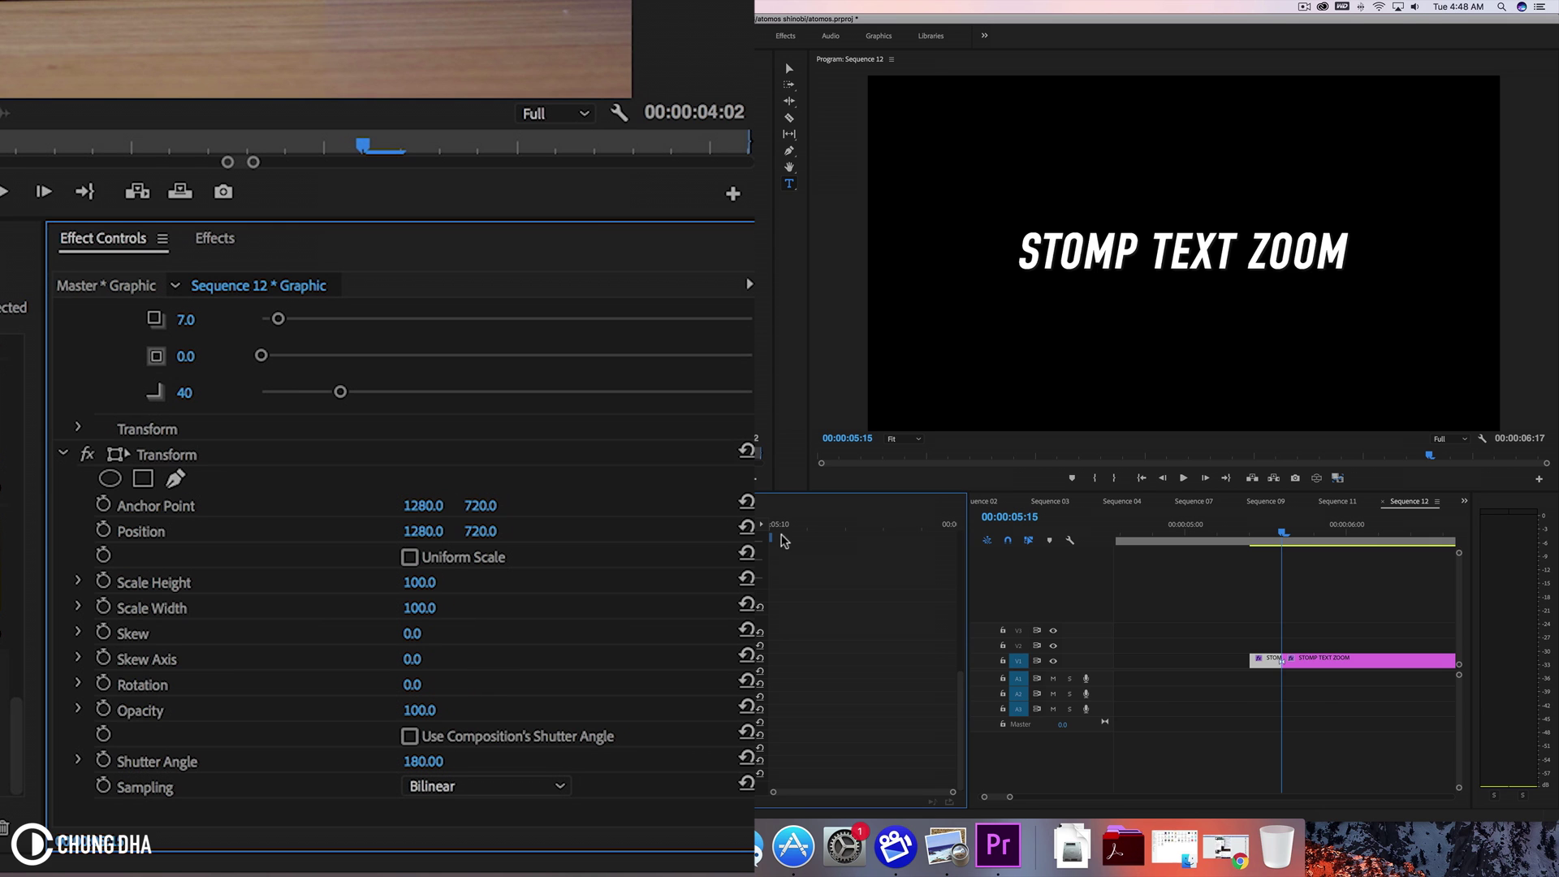
- Enable Uniform Scale and keyframe Scale from 300 at the clip's first frame to 100
left_click(802, 538)
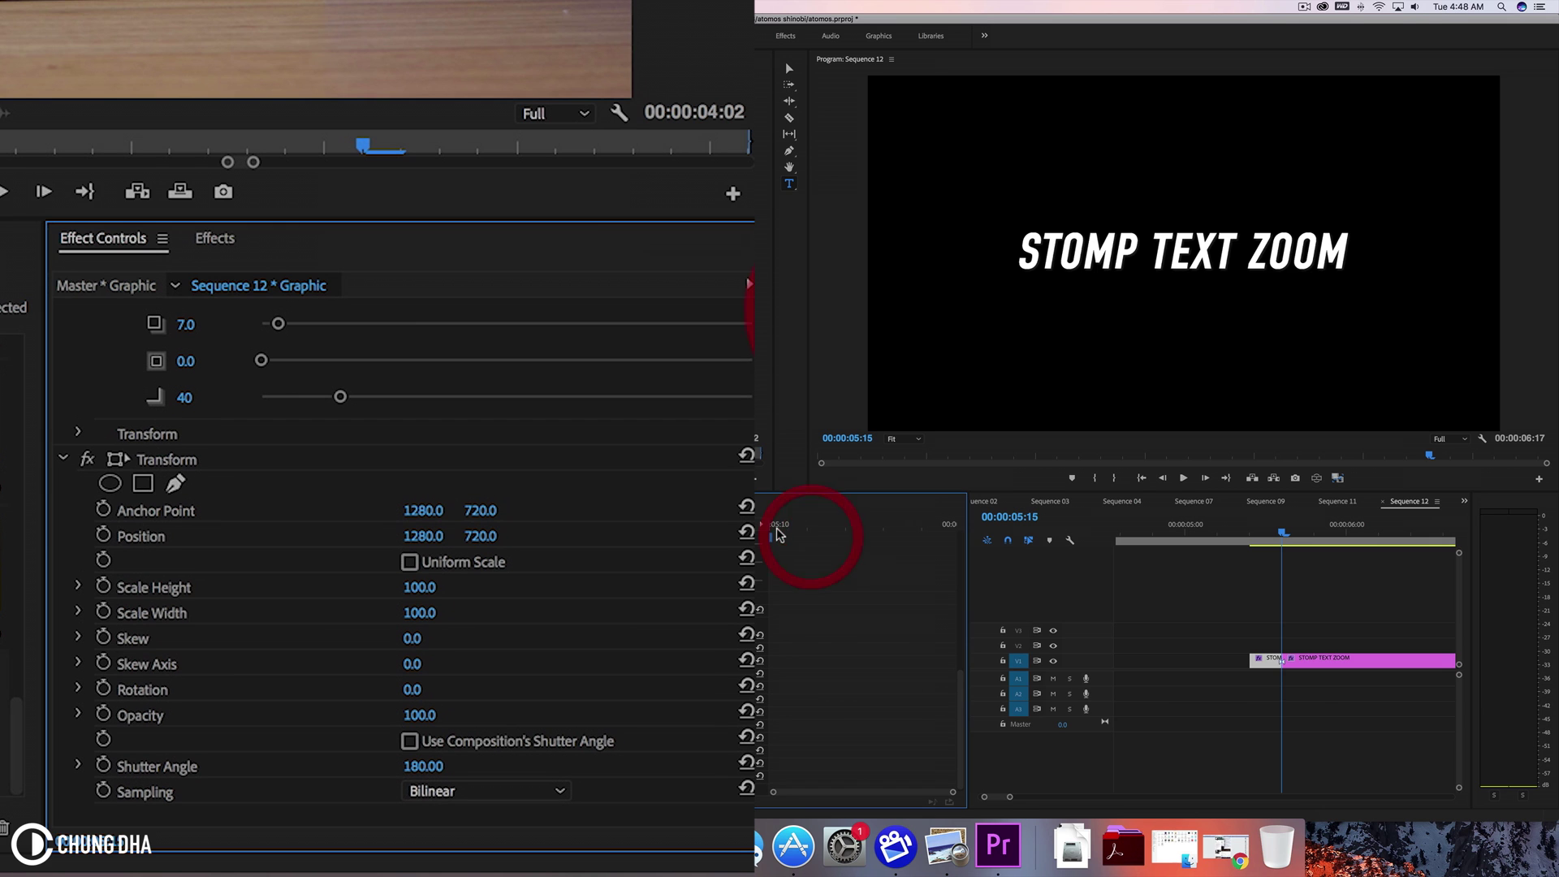
left_click(1008, 526)
left_click(411, 563)
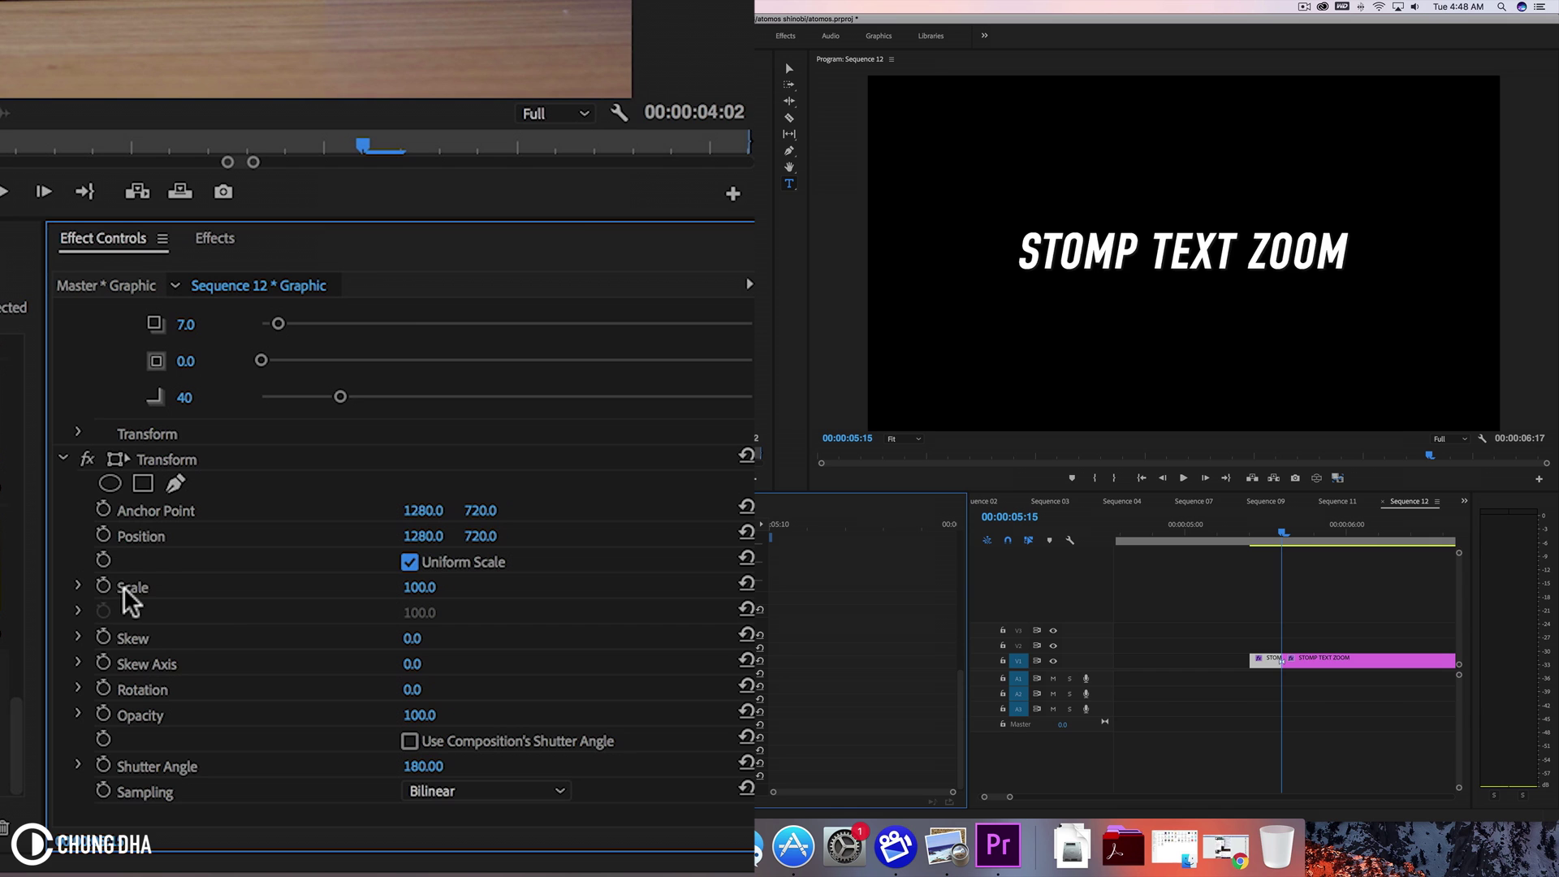
left_click(104, 585)
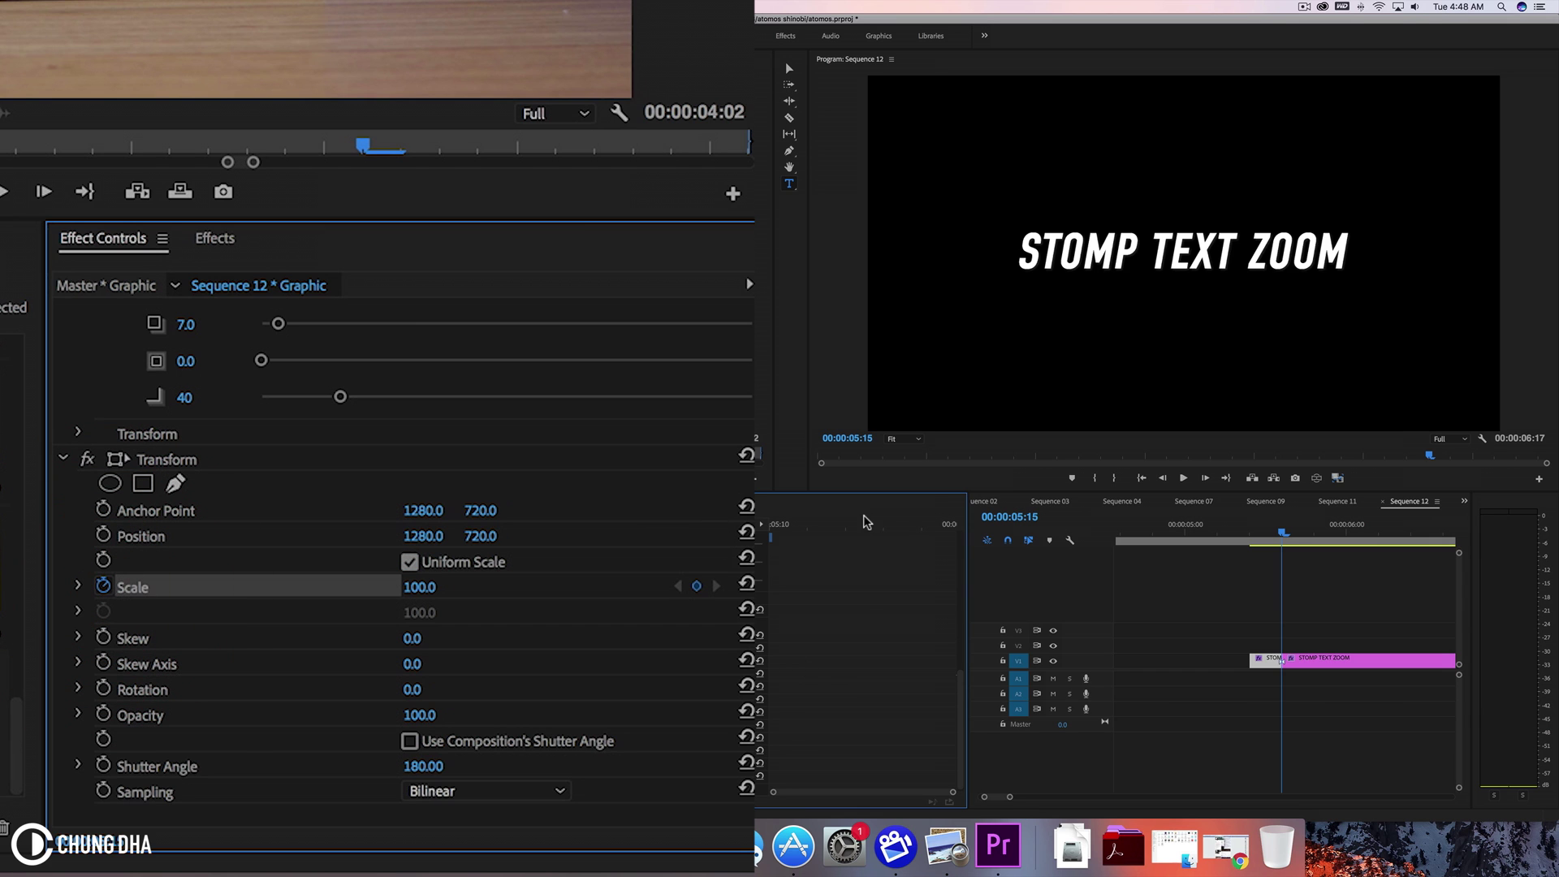
left_click_drag(844, 524, 695, 279)
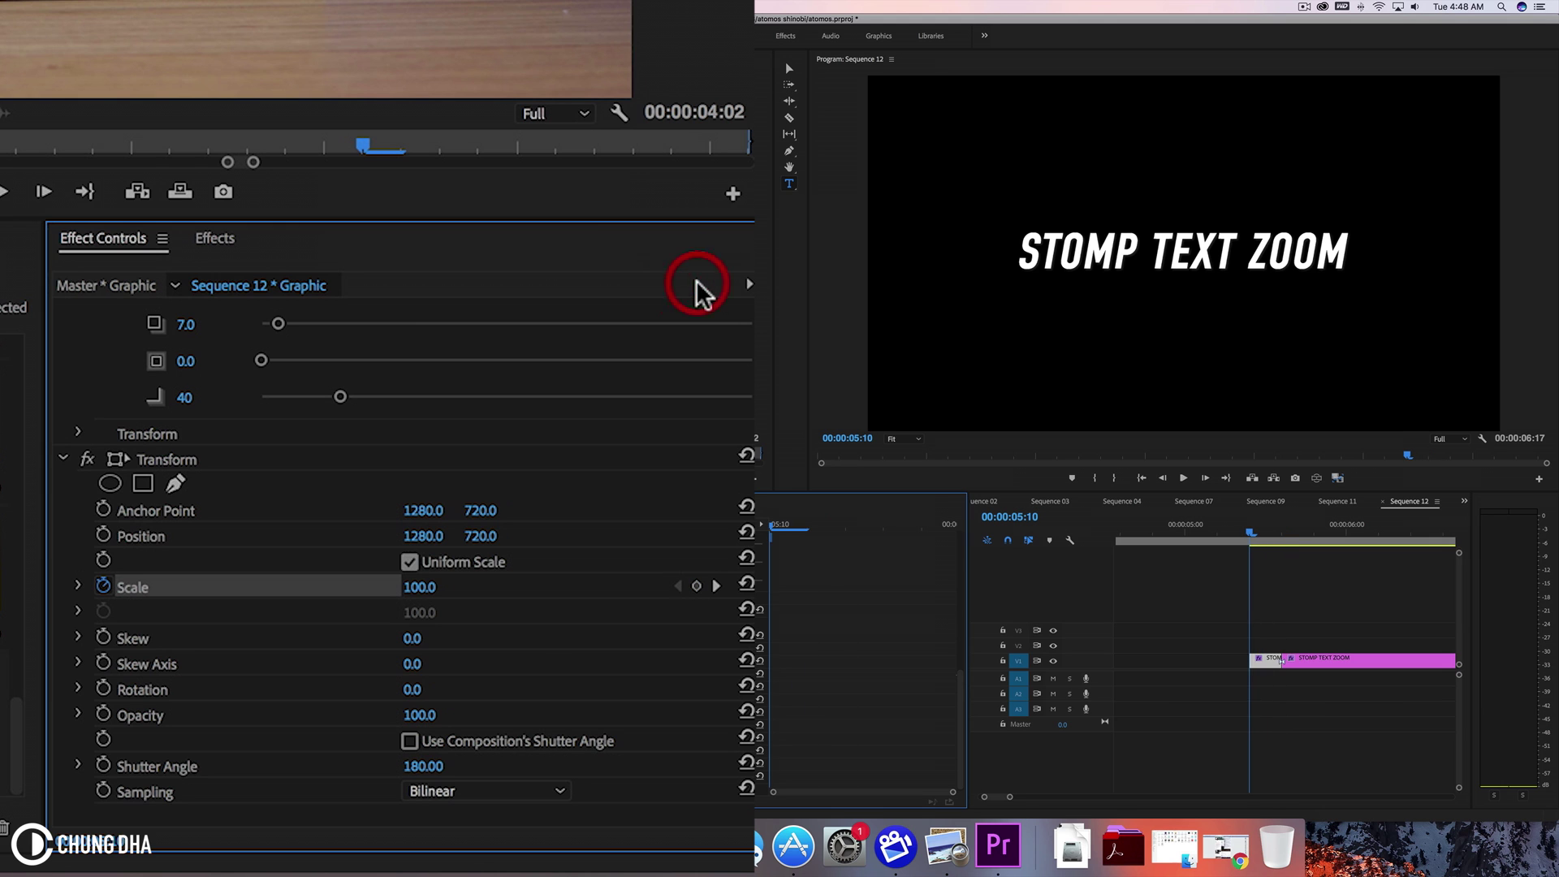
left_click(424, 586)
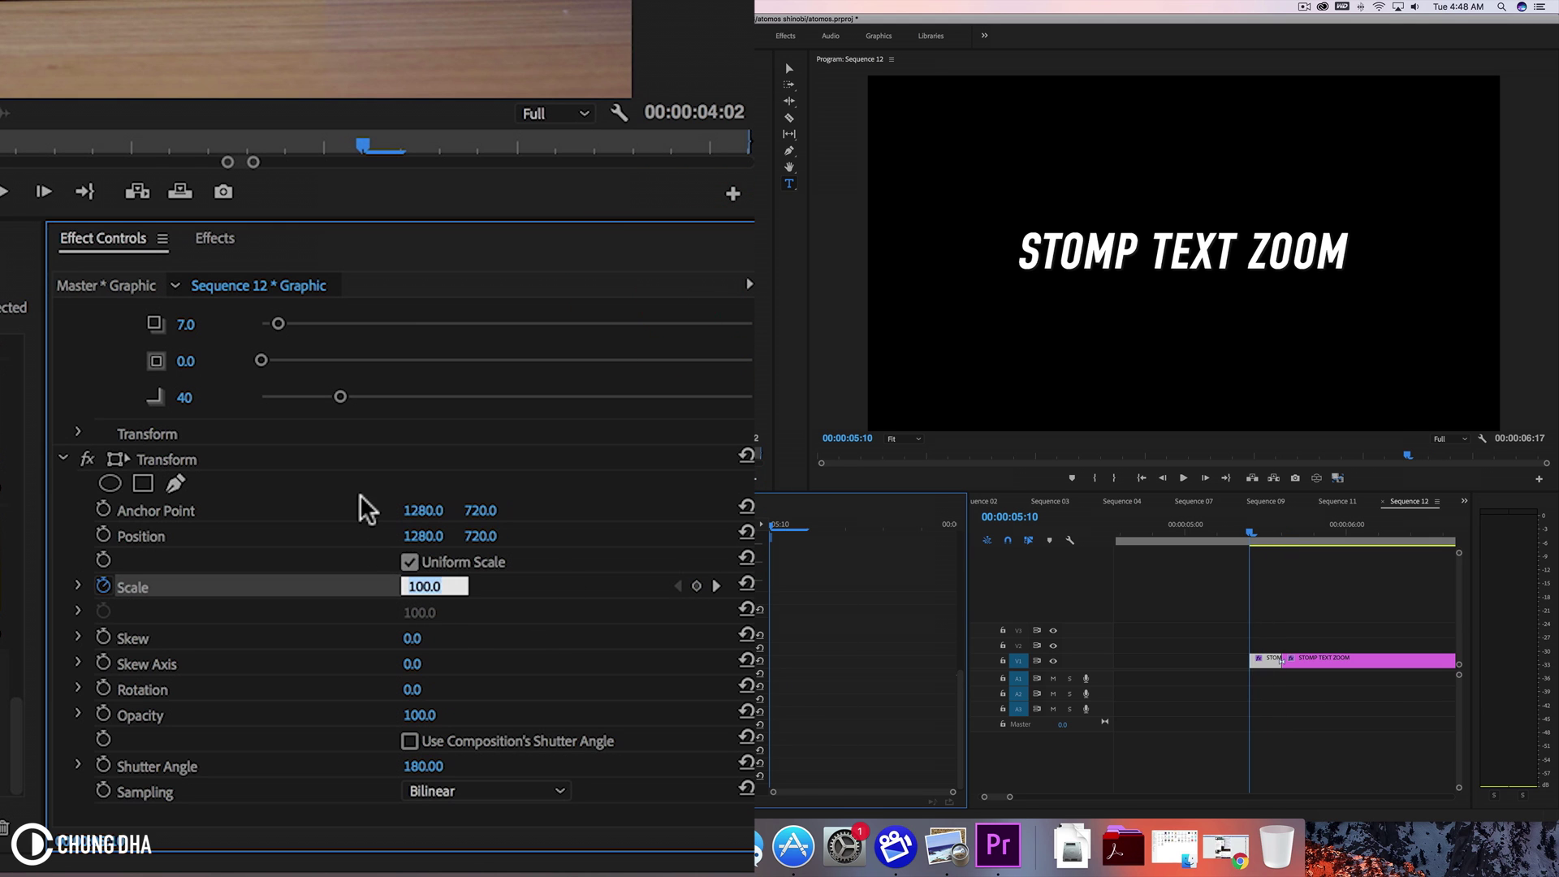
type("300")
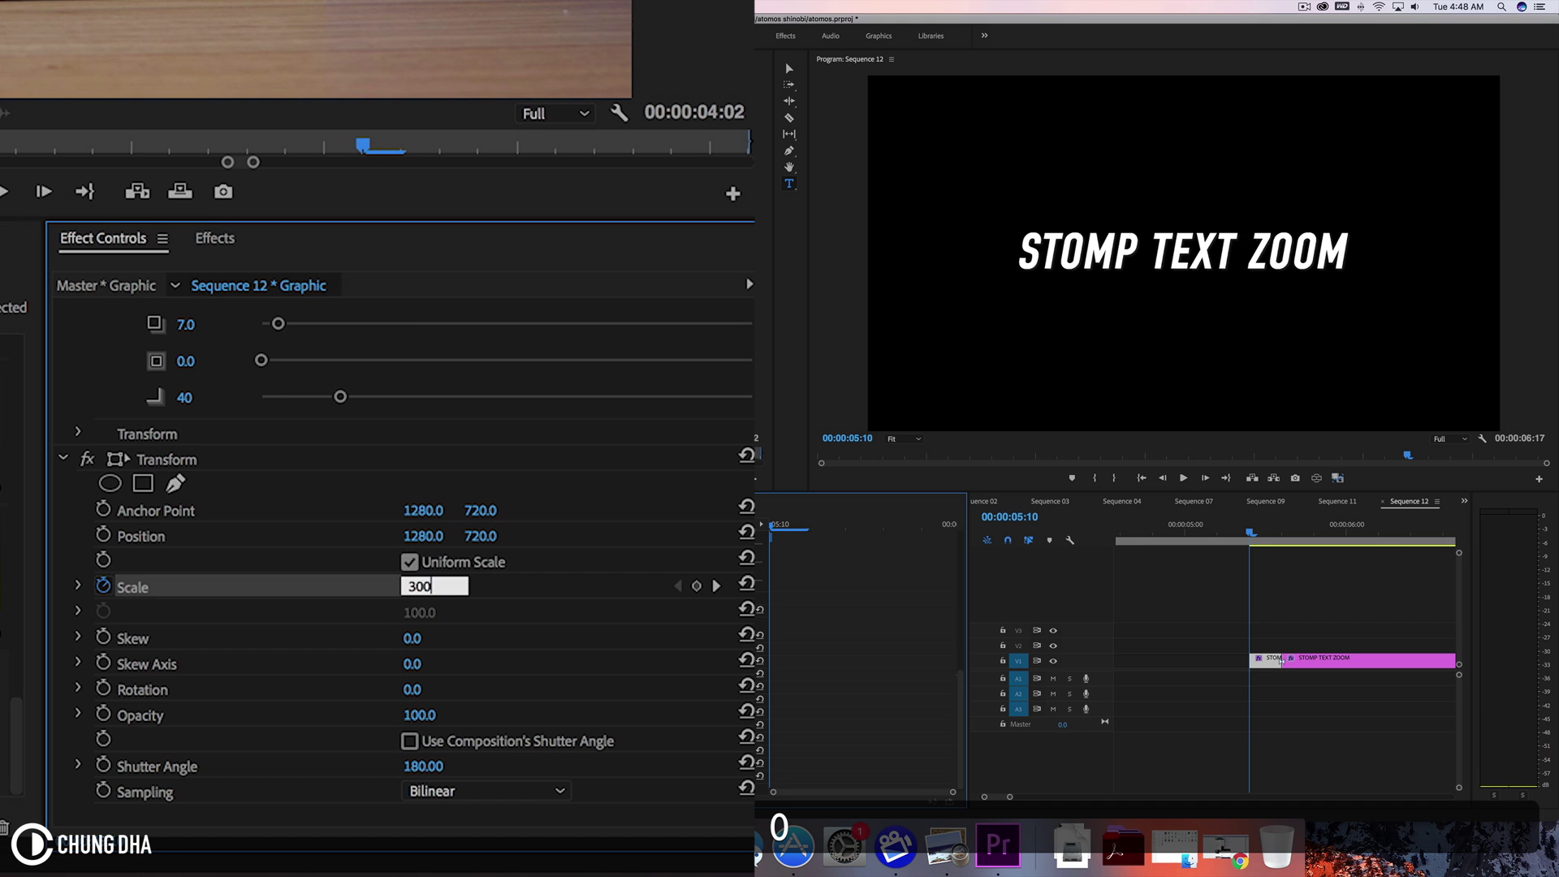
key("Return")
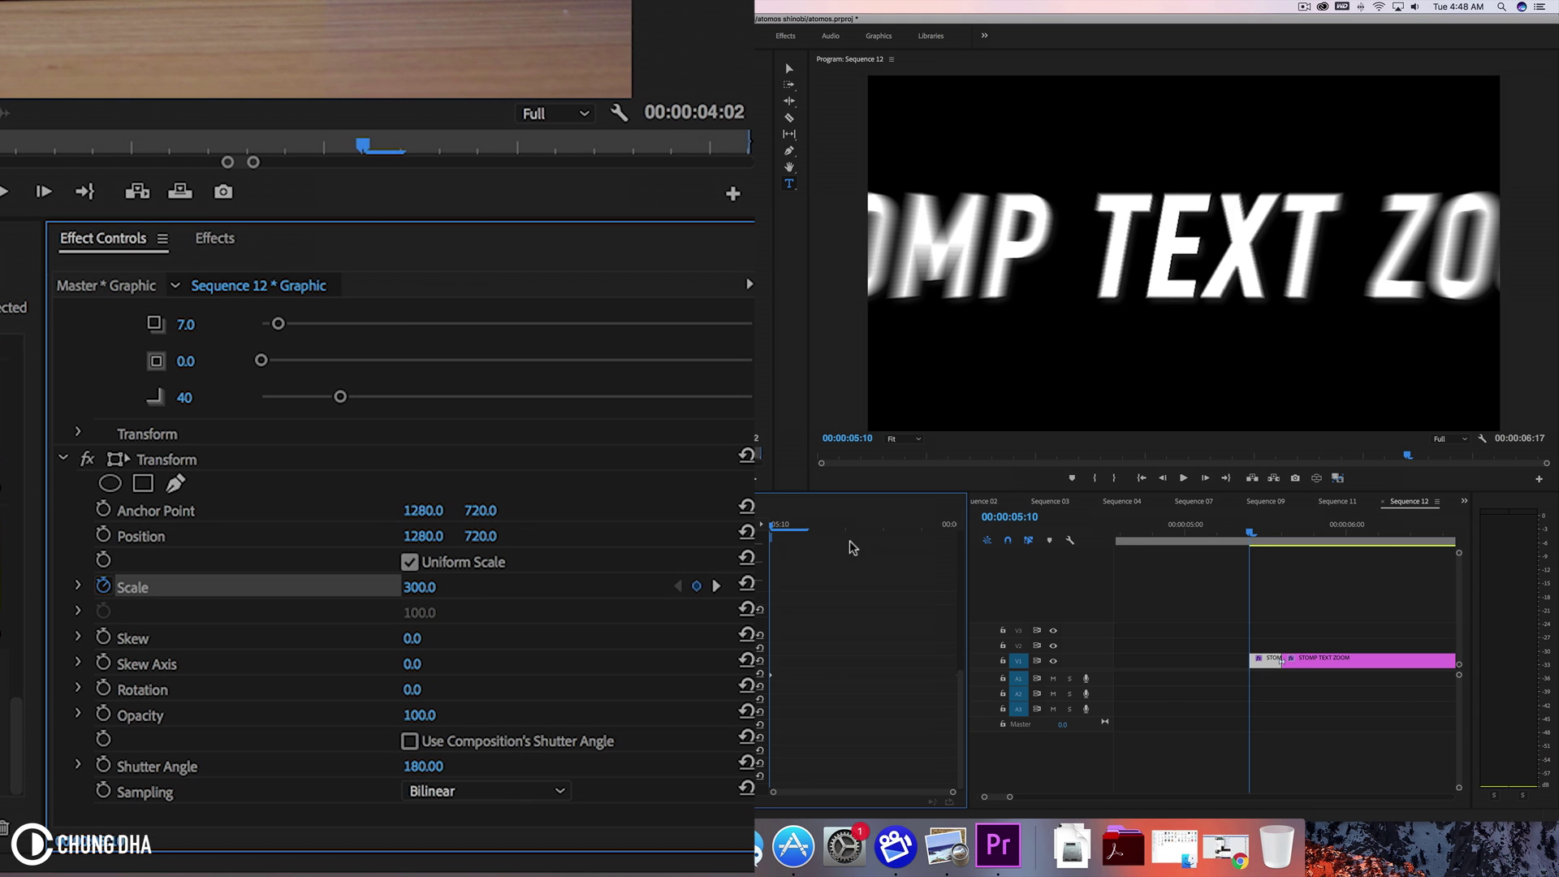
- Play back the blurred title zoom and bring up the effect Presets
key("space")
left_click(1198, 539)
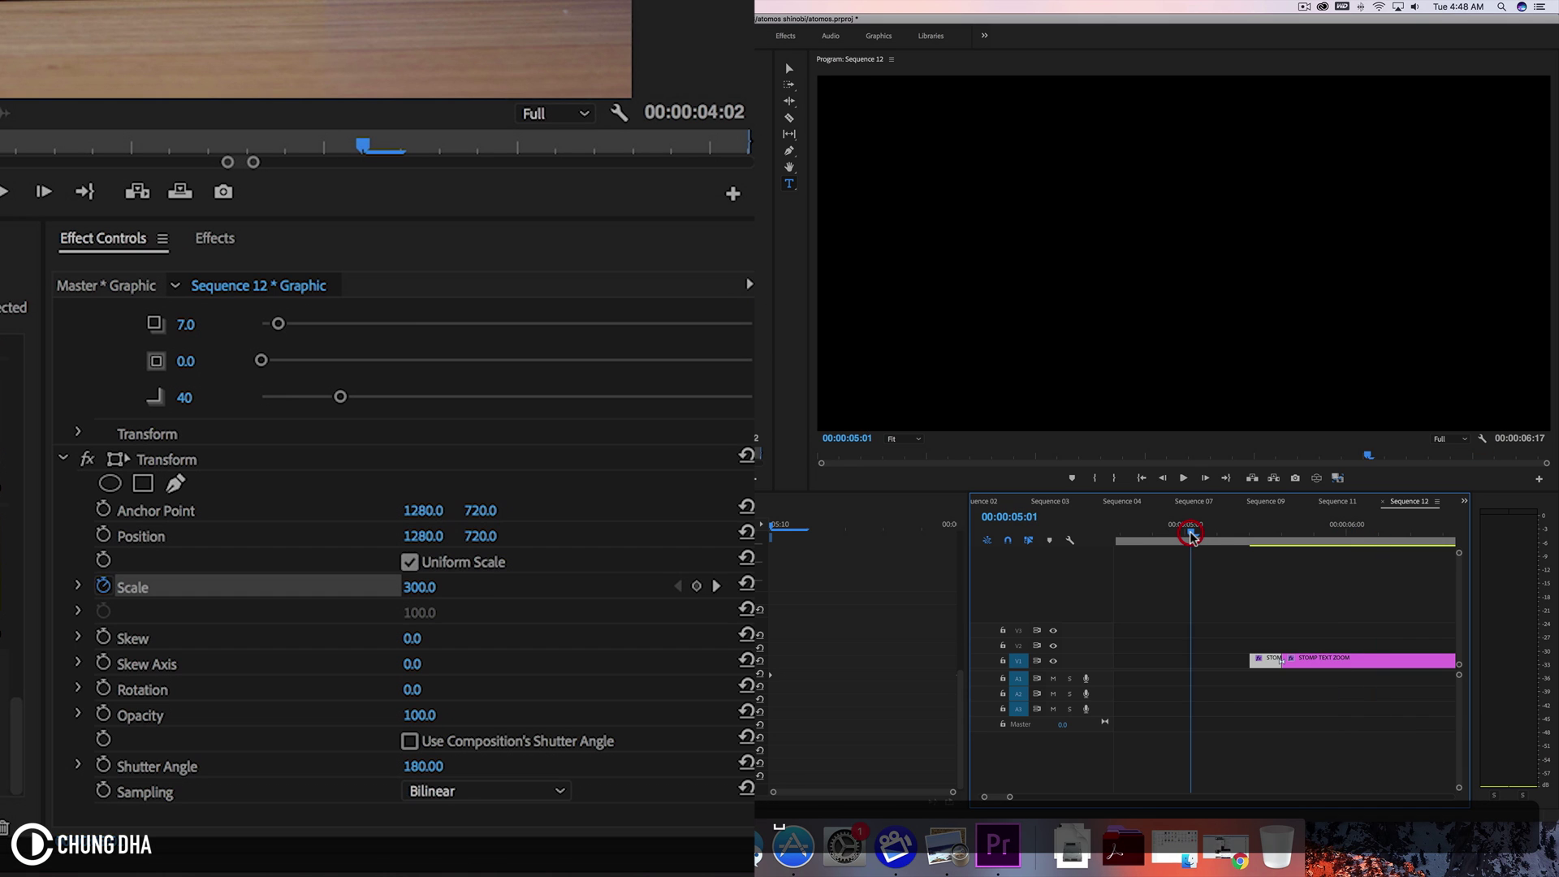
key("space")
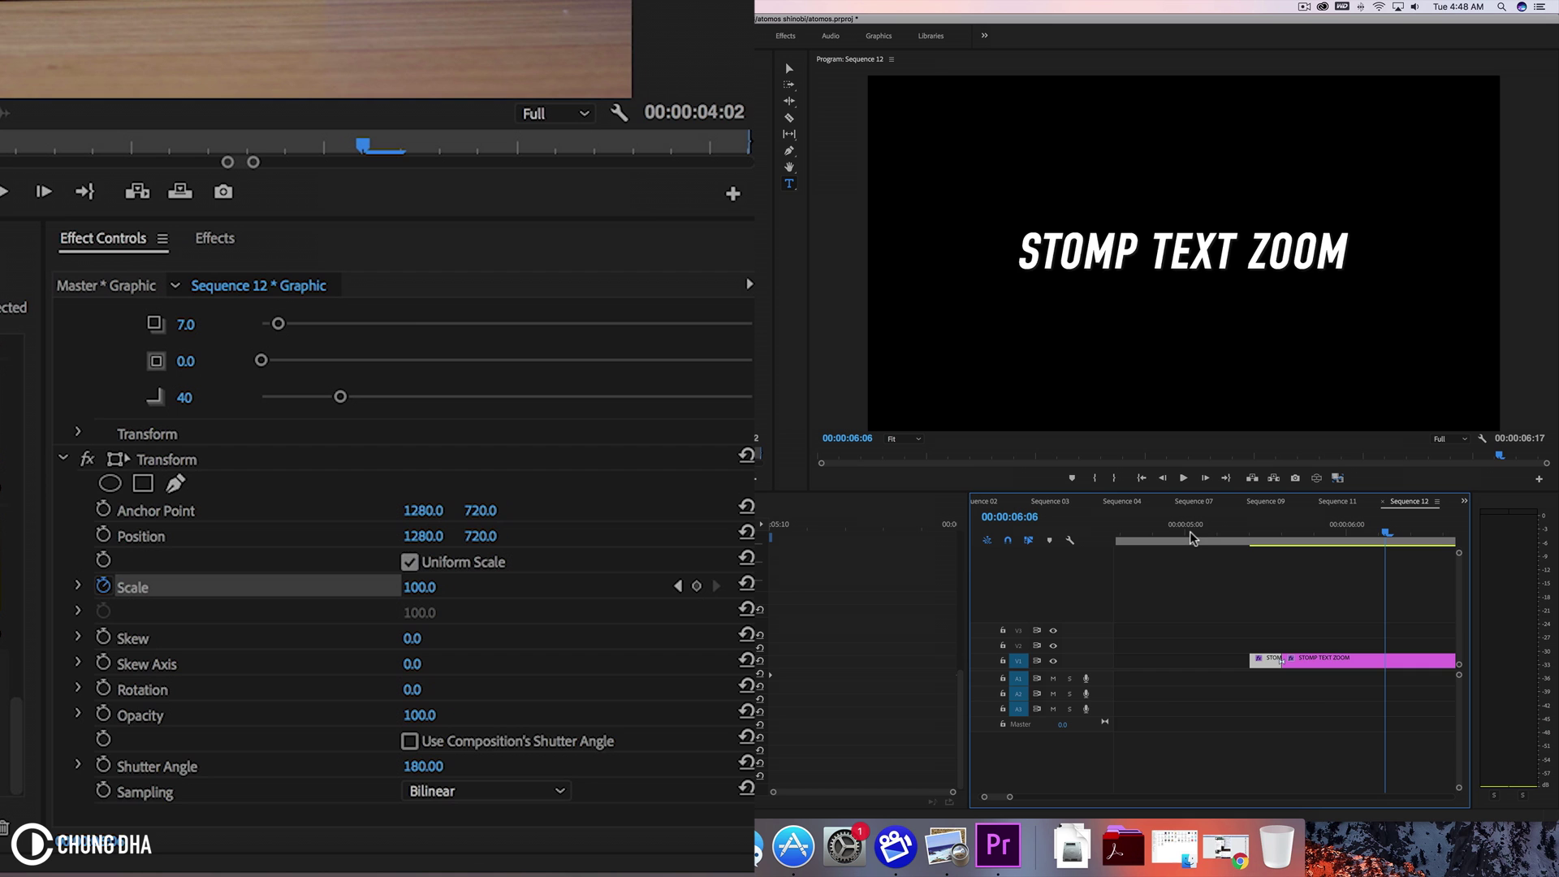
left_click(1191, 534)
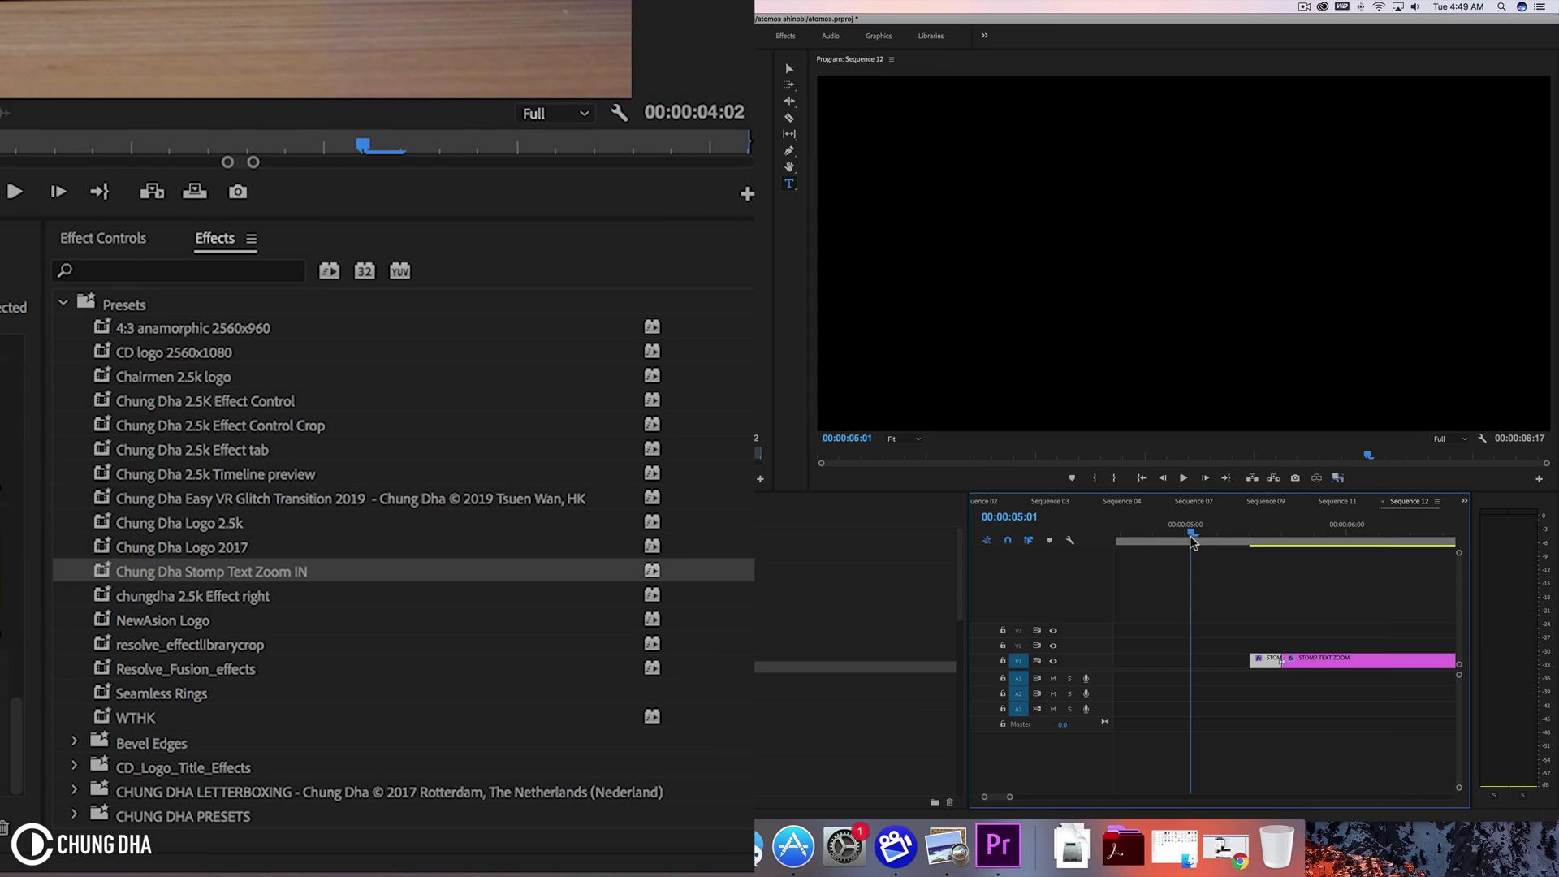
- Apply the Chung Dha Stomp Text Zoom IN preset to the V1 title clip and play it back
mouse_move(1190, 534)
left_mouse_down()
mouse_move(1287, 540)
mouse_move(1205, 539)
left_mouse_up()
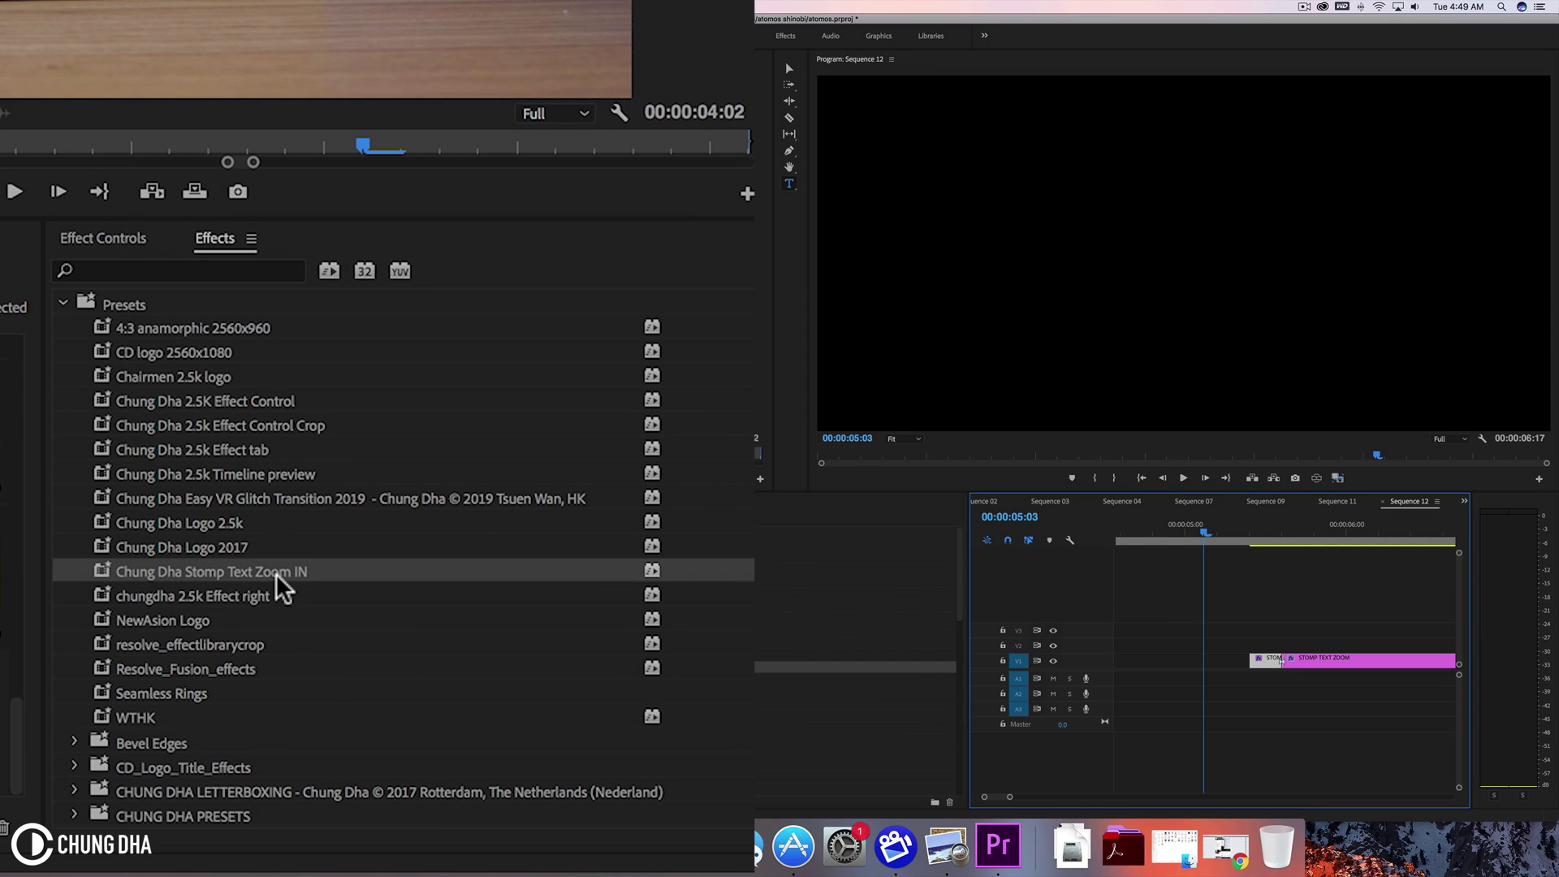
left_click_drag(276, 583, 1273, 662)
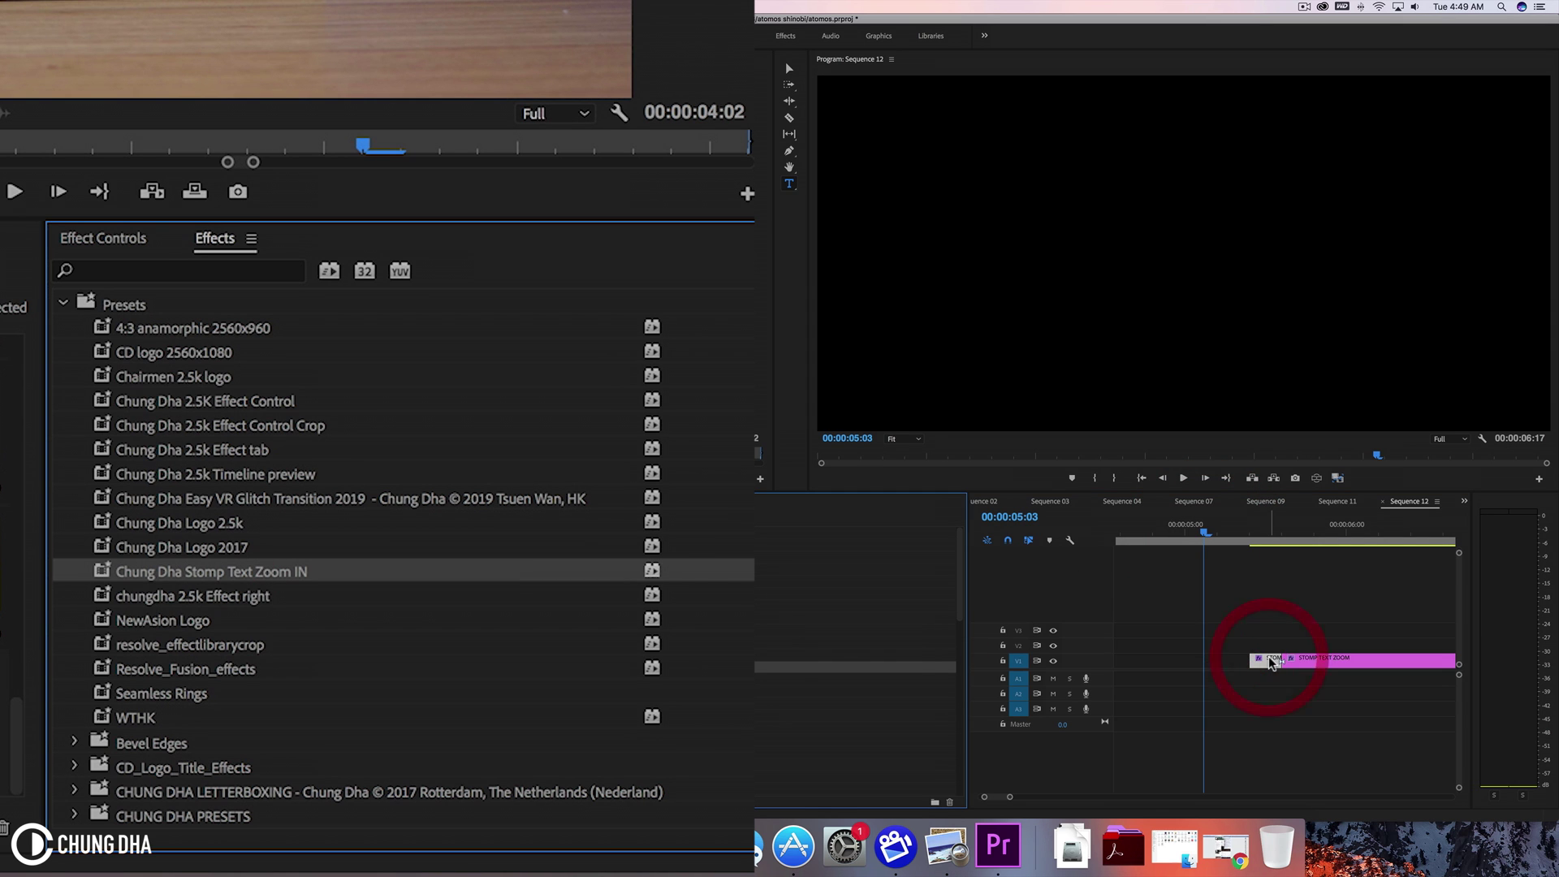
key("space")
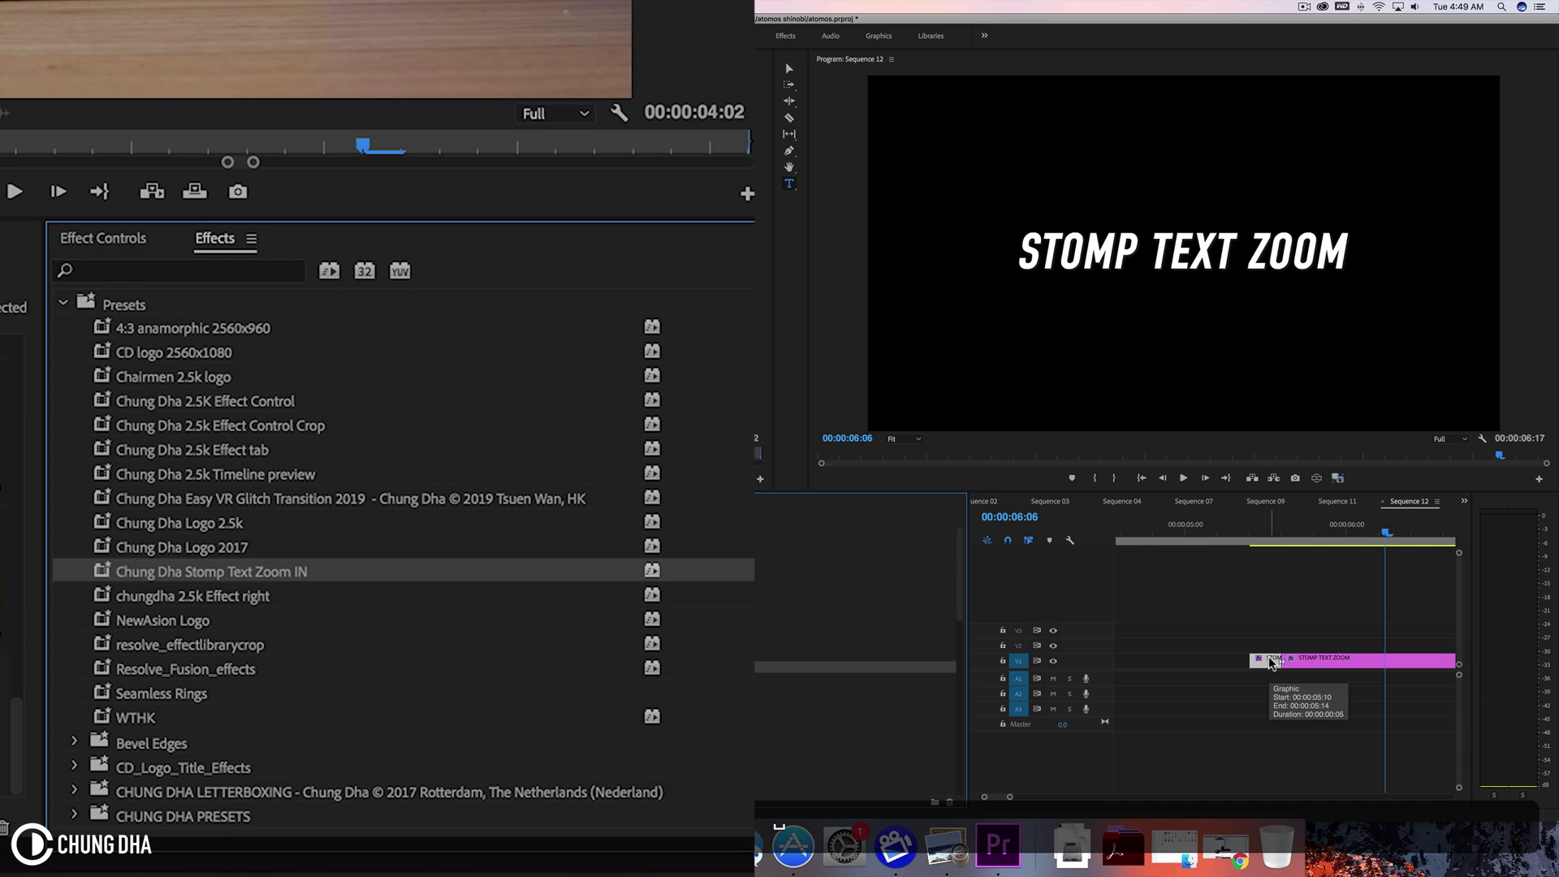